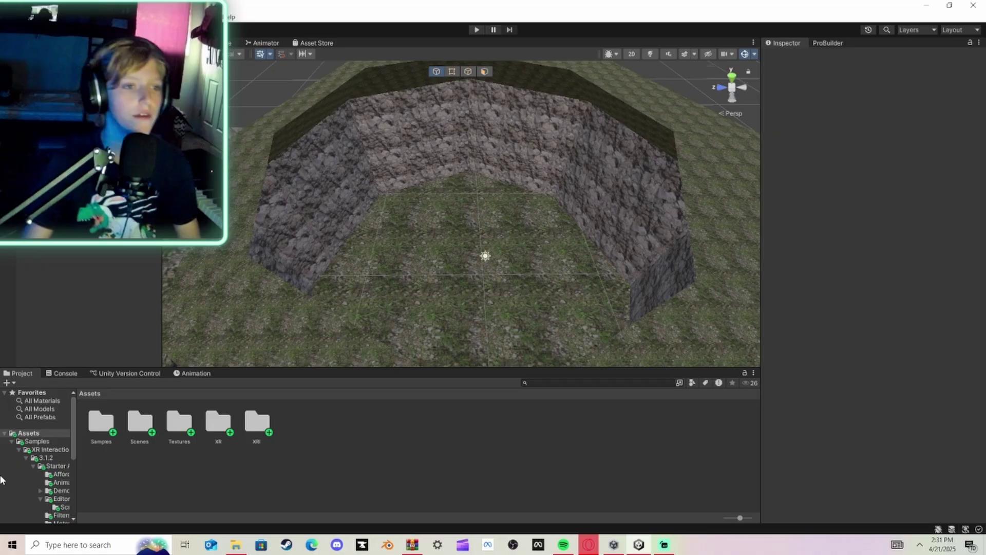
Download GorillaLocomotion.unitypackage from its GitHub repository in the browser and import it into the Unity project.
right_drag(469, 165, 447, 133)
mouse_move(590, 547)
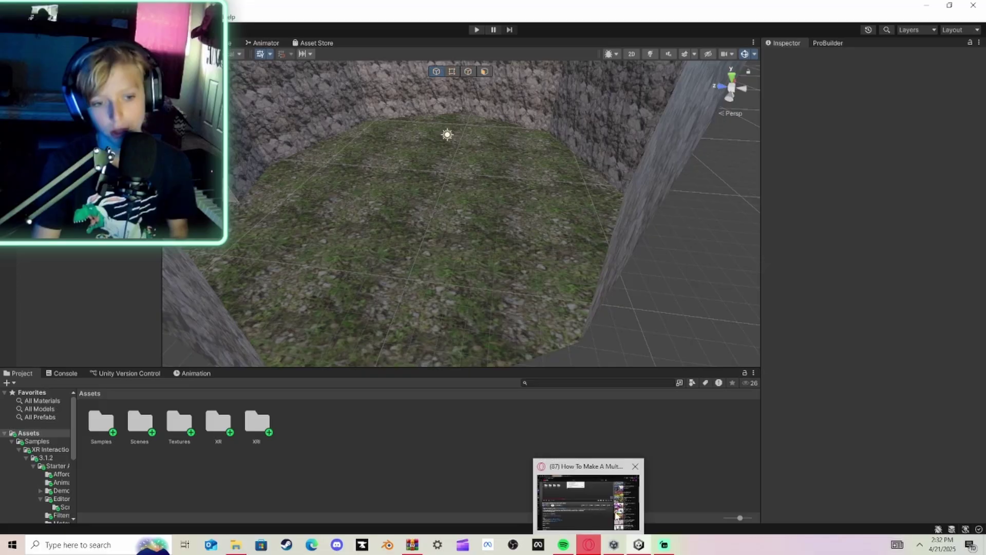
click(588, 501)
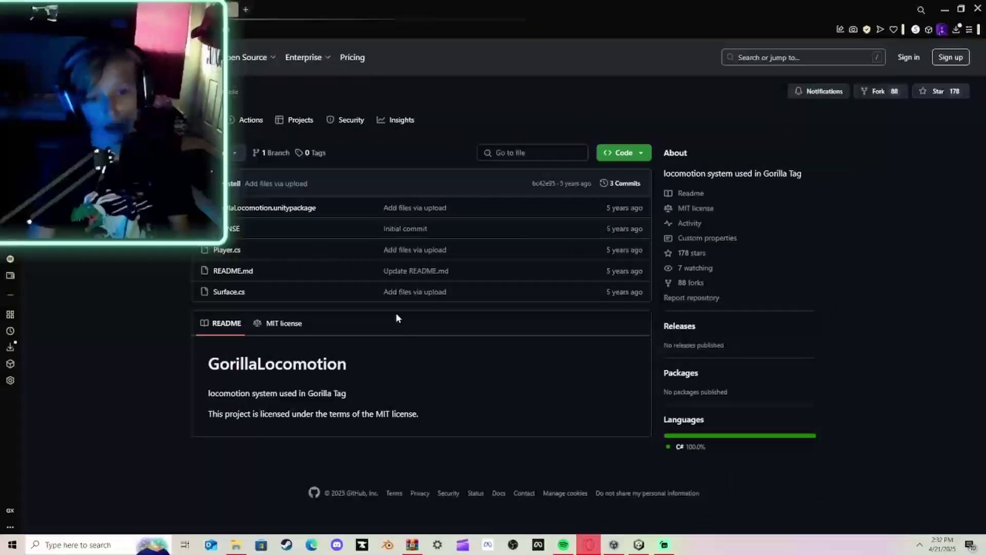
click(263, 209)
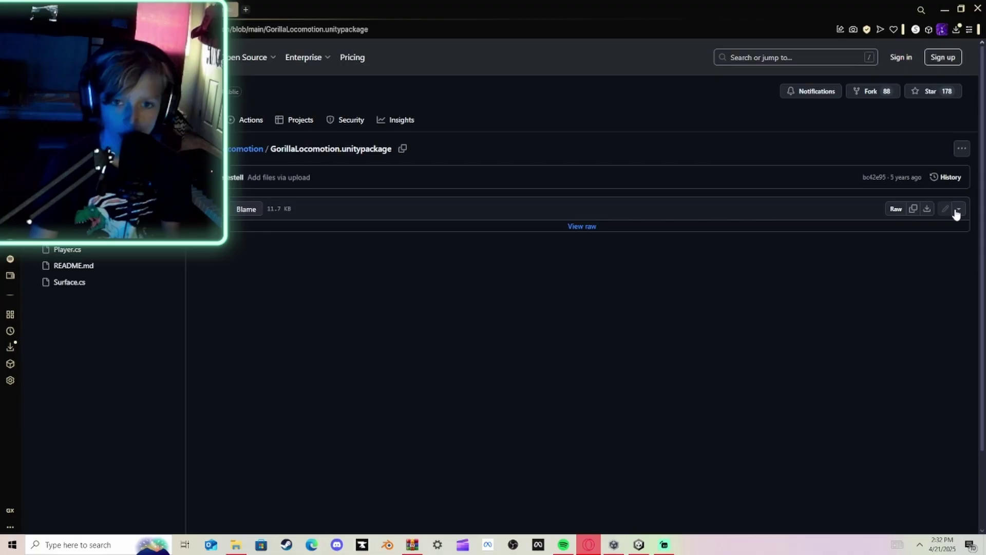
click(927, 209)
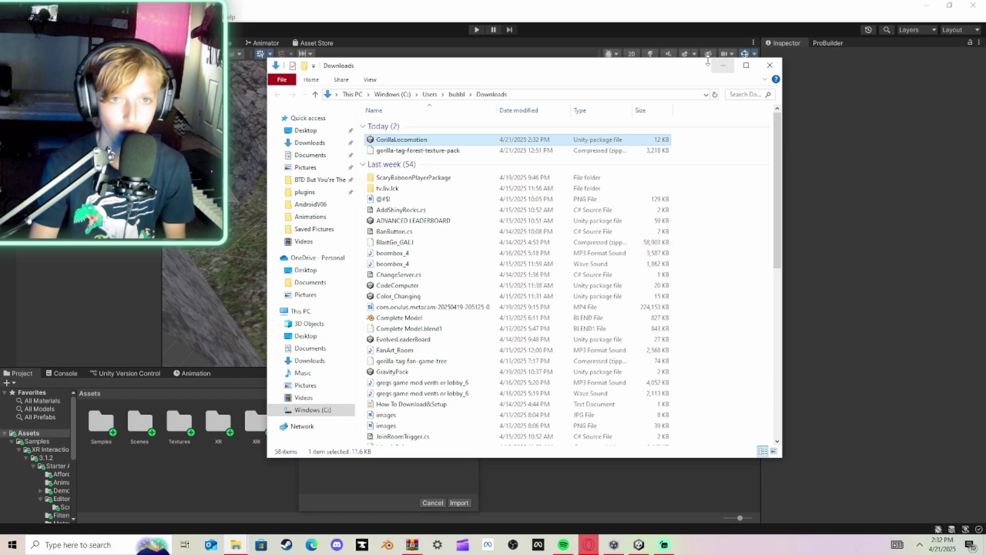
click(723, 65)
click(459, 502)
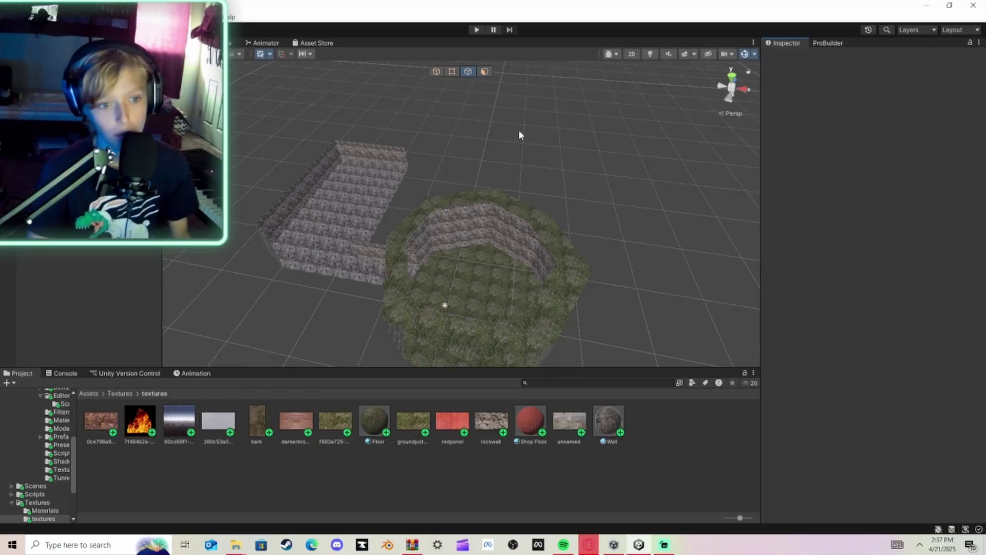
Place the Gorilla Rig prefab from the Resources/GorillaPrefabs folder into the scene, inside the rock-walled area.
right_drag(520, 131, 460, 174)
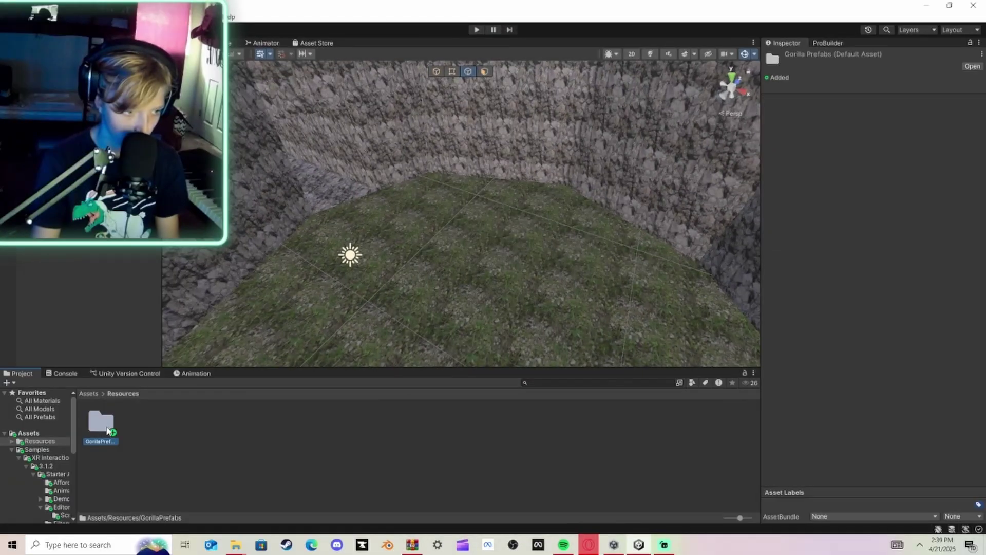
drag(106, 429, 102, 426)
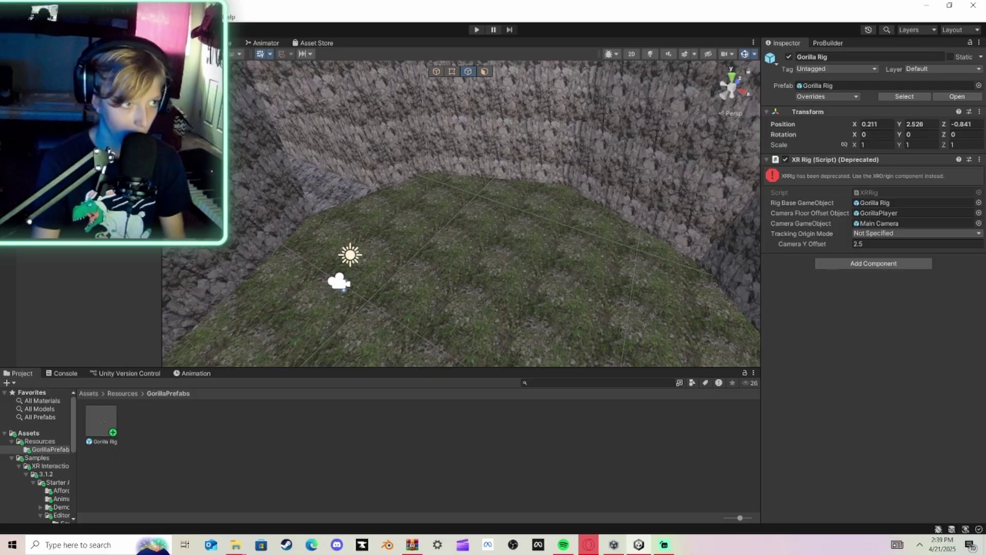
right_drag(264, 124, 568, 125)
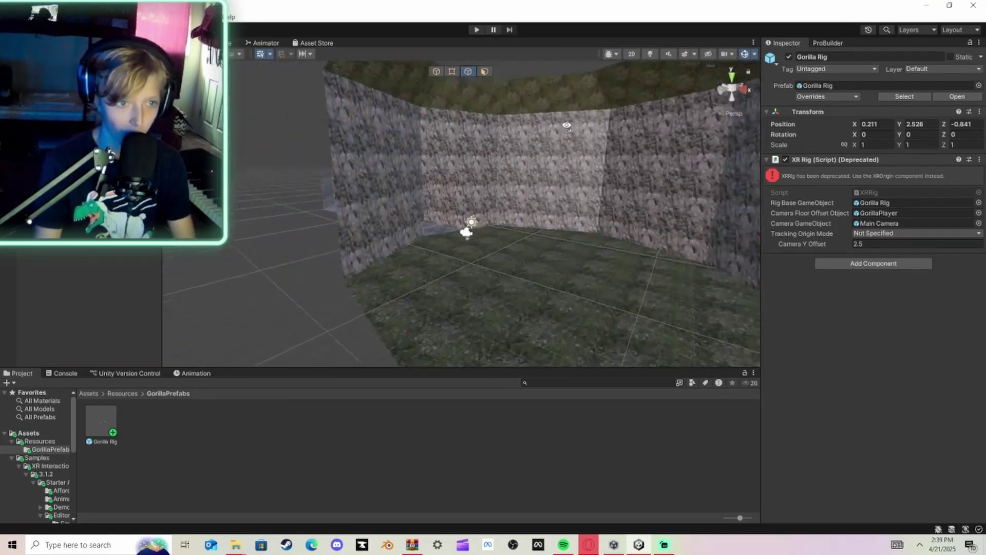
Unpack the Gorilla Rig prefab instance completely in the scene and clear the selection.
right_click(58, 93)
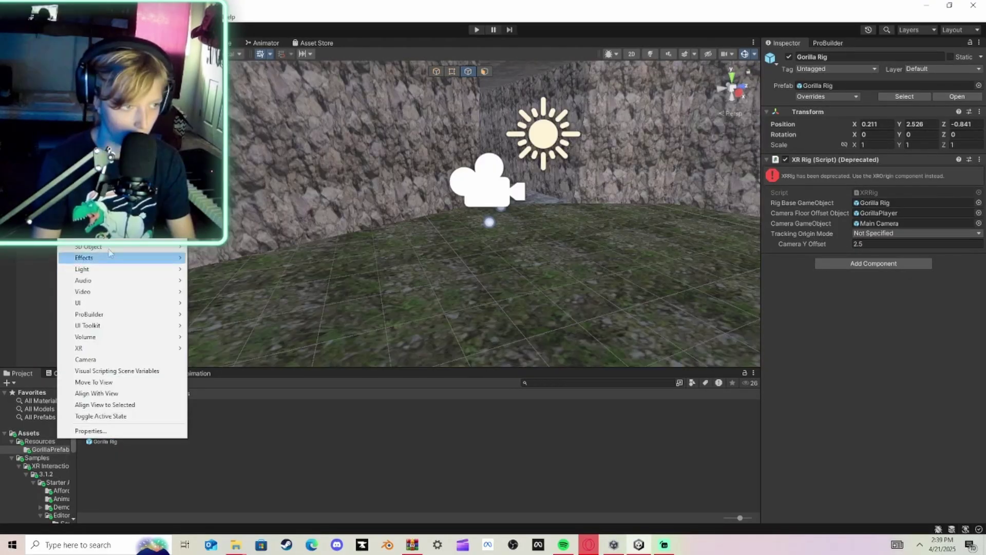
mouse_move(129, 203)
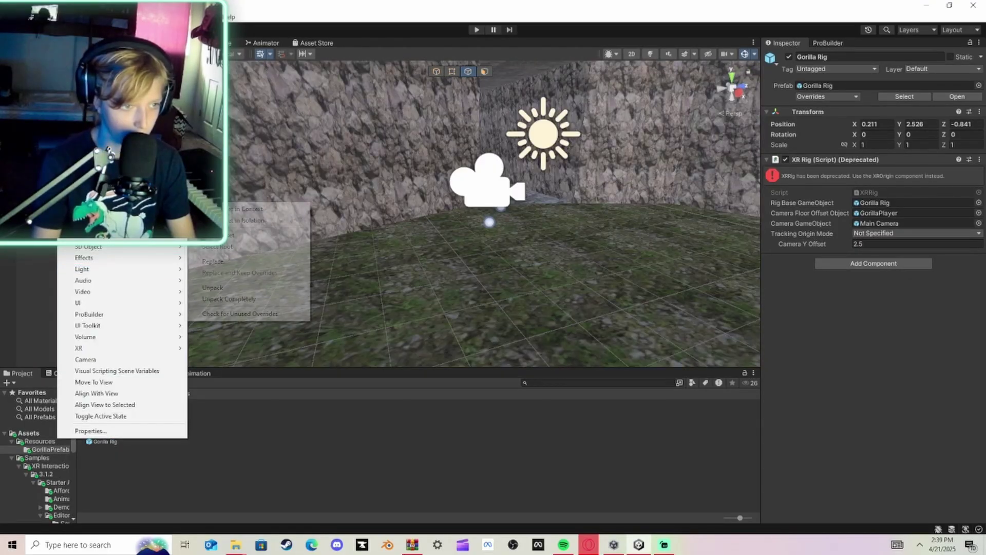
click(236, 301)
click(103, 190)
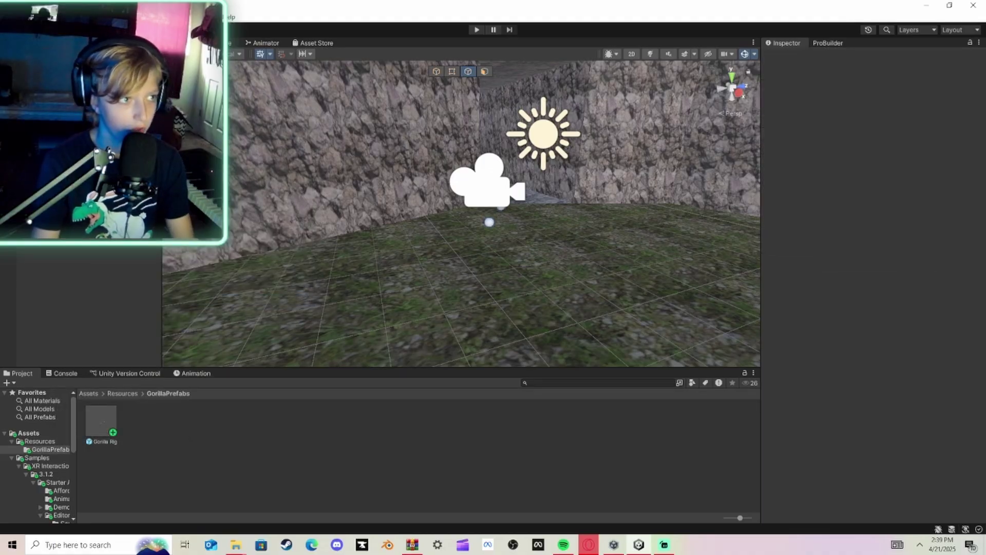
Import the PUN 2 - FREE package from the Package Manager into the project and close the Package Manager.
right_drag(393, 162, 319, 199)
key(w)
key(s)
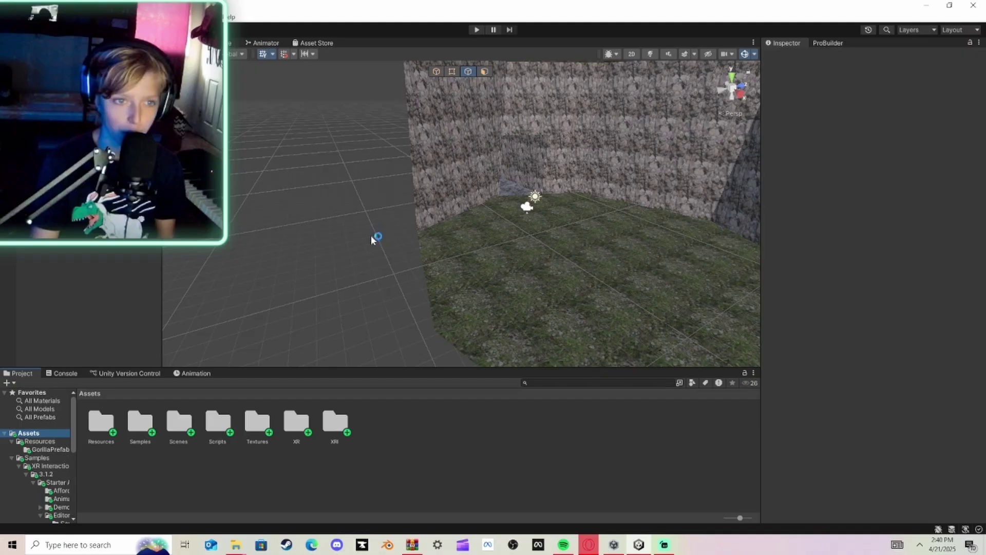
right_drag(371, 235, 332, 233)
right_drag(332, 233, 421, 263)
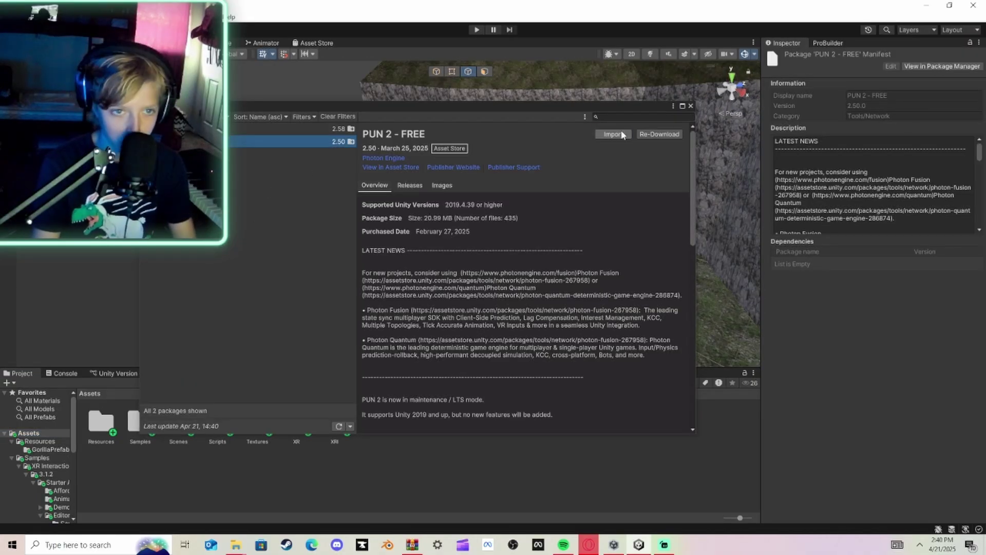
click(614, 132)
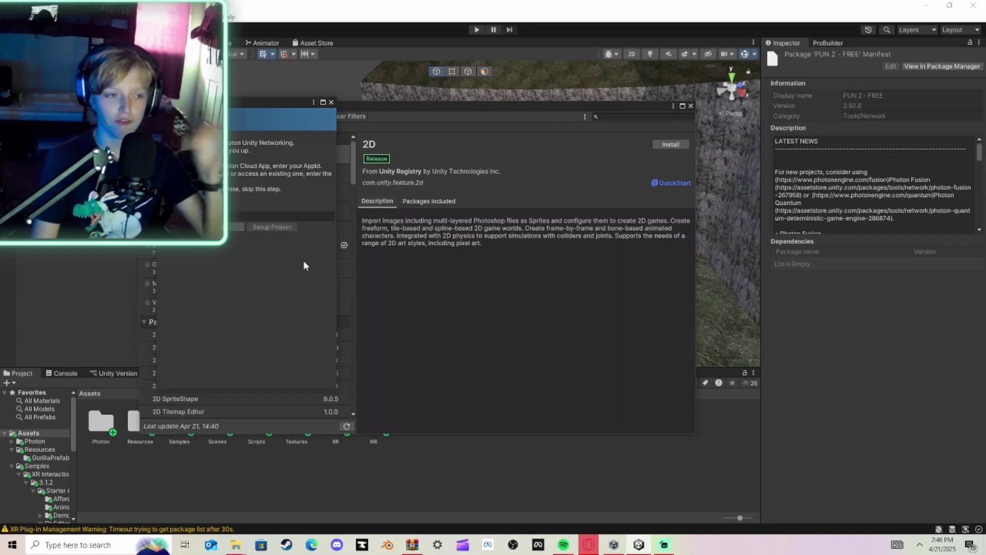
click(691, 106)
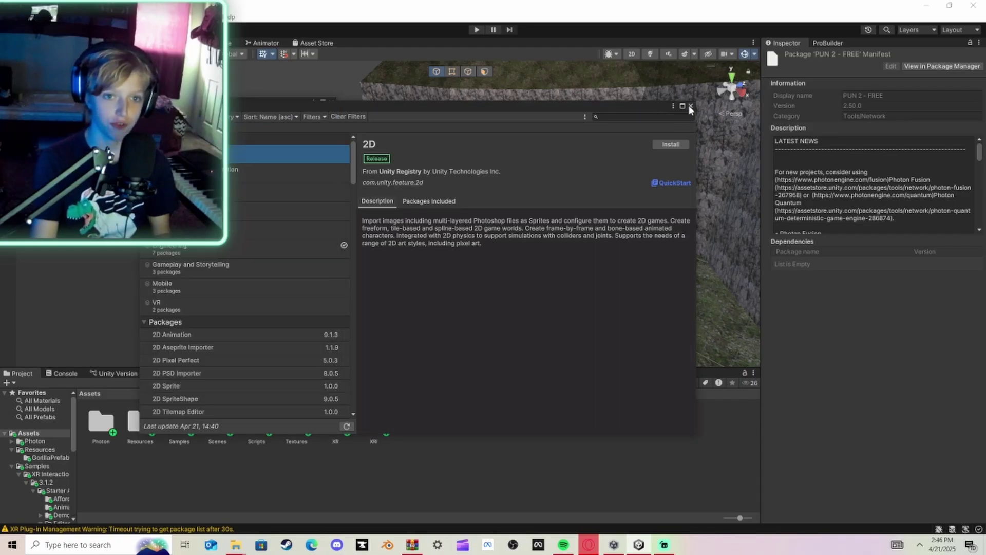
Dock the PUN Wizard window alongside the Inspector and ProBuilder, and clear the console messages.
drag(267, 102, 875, 54)
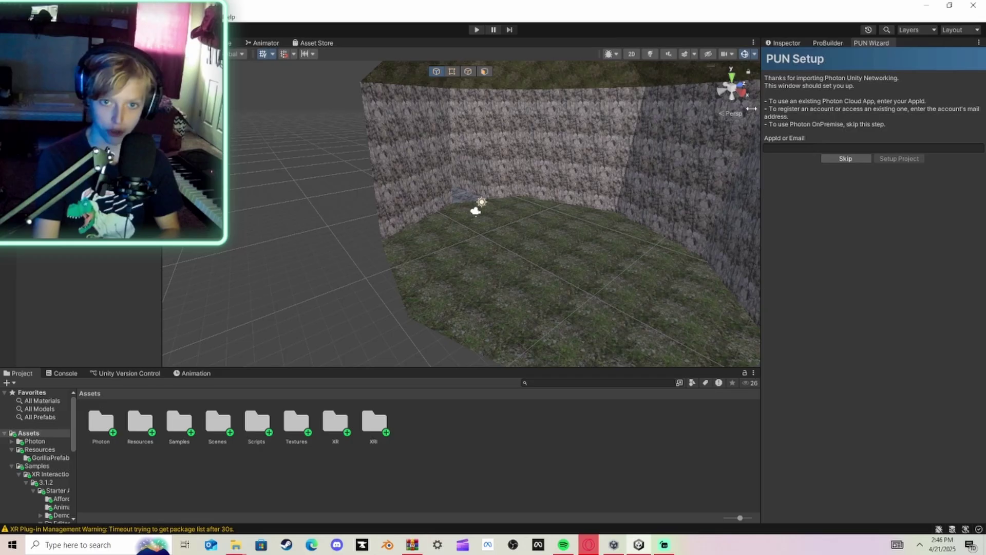
click(66, 374)
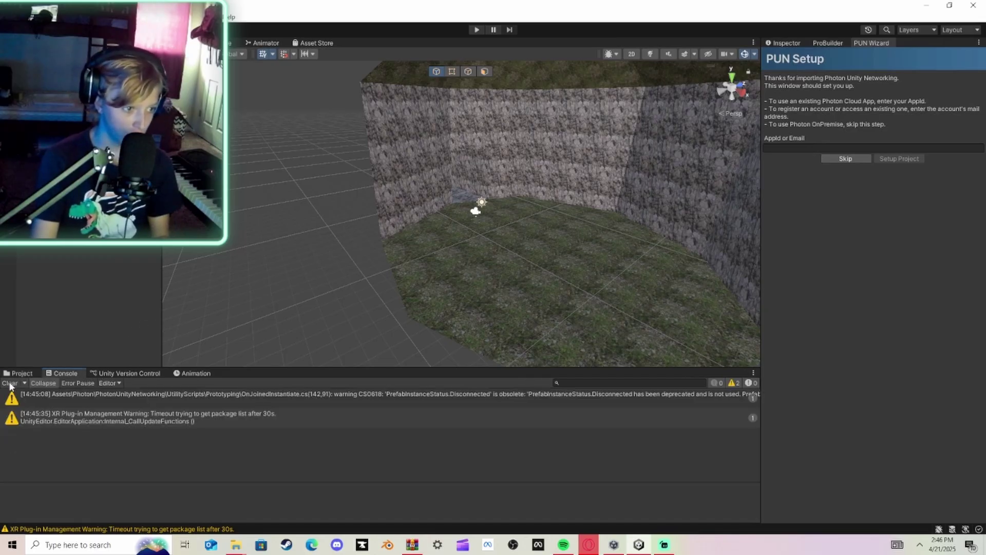
click(10, 384)
click(21, 373)
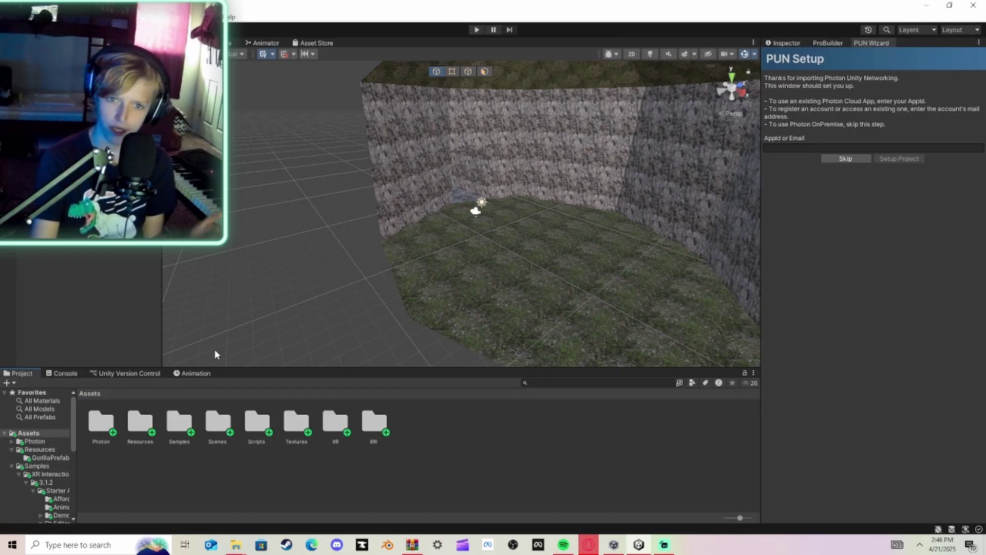
Import all files of the Photon Voice 2 package from the Package Manager into the project.
mouse_move(593, 550)
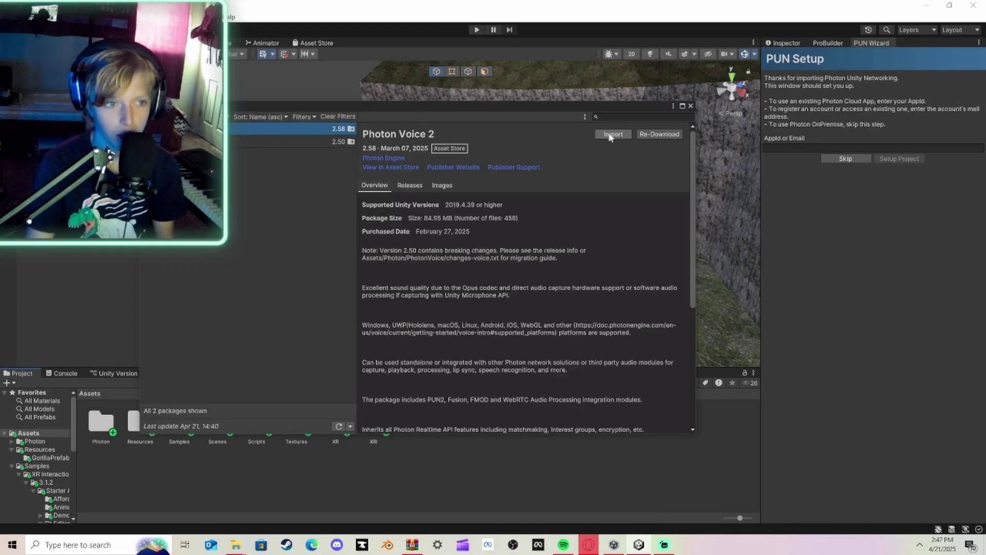
click(612, 134)
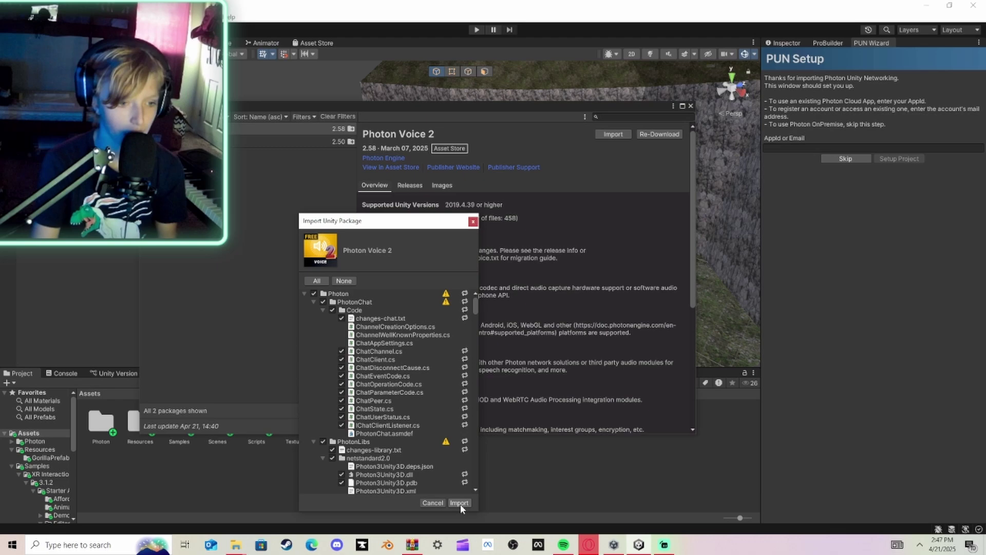
click(460, 503)
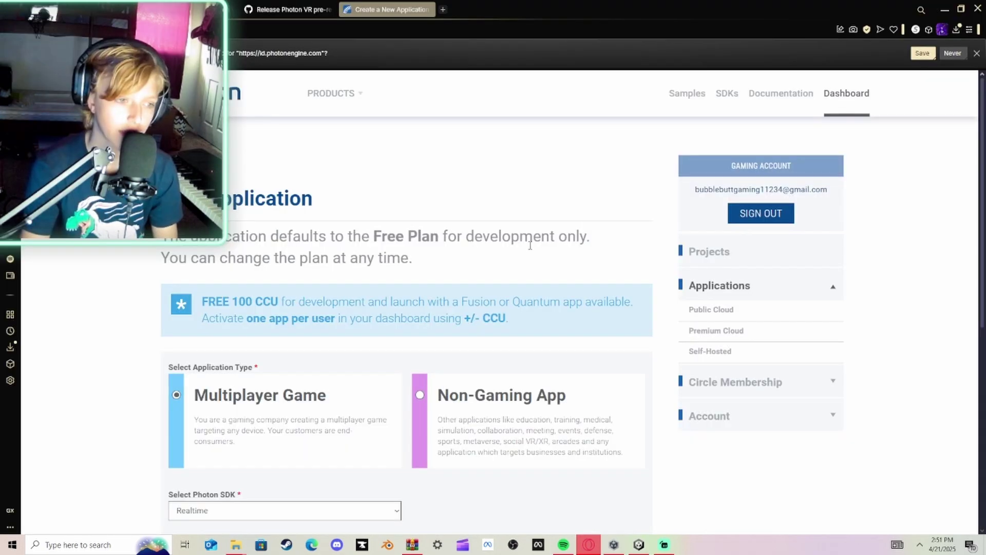
Create a Photon application on the Photon dashboard in the browser with the Pun SDK and the name Tutorial.
scroll(254, 272, down, 3)
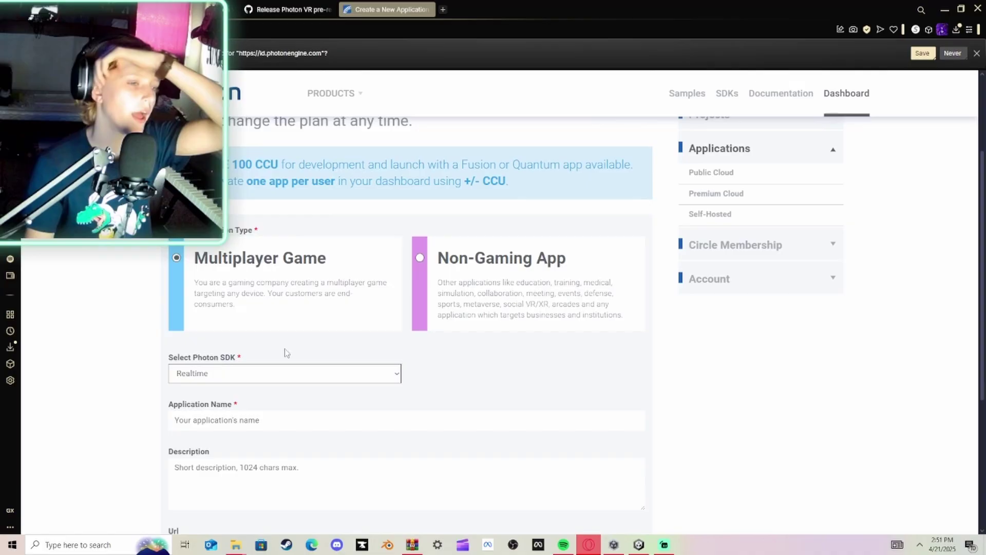
click(294, 378)
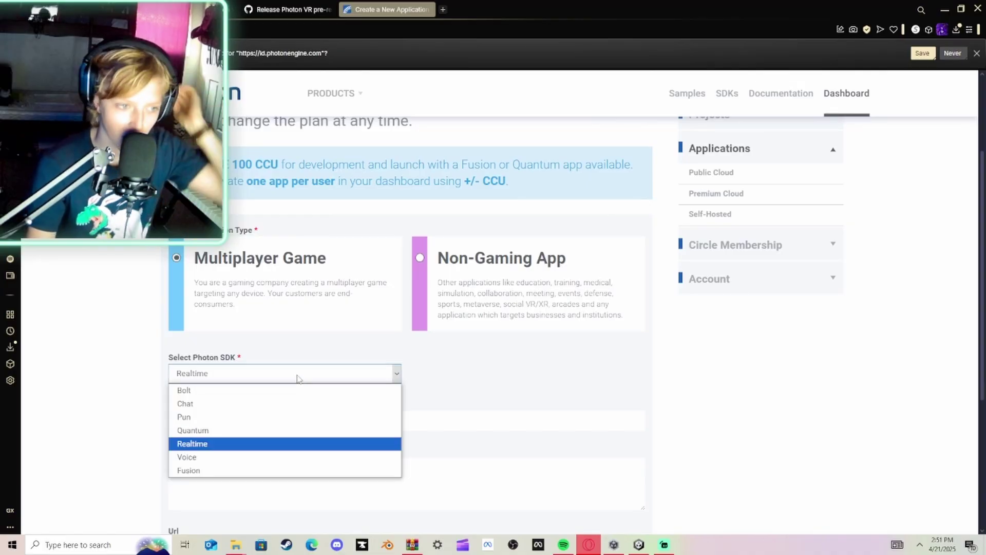
click(200, 420)
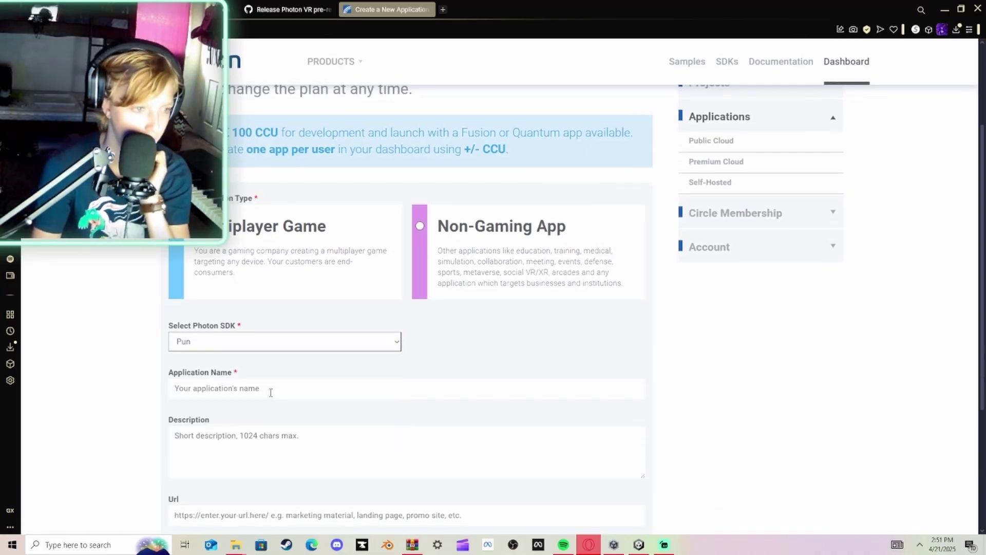
scroll(224, 329, down, 2)
click(224, 326)
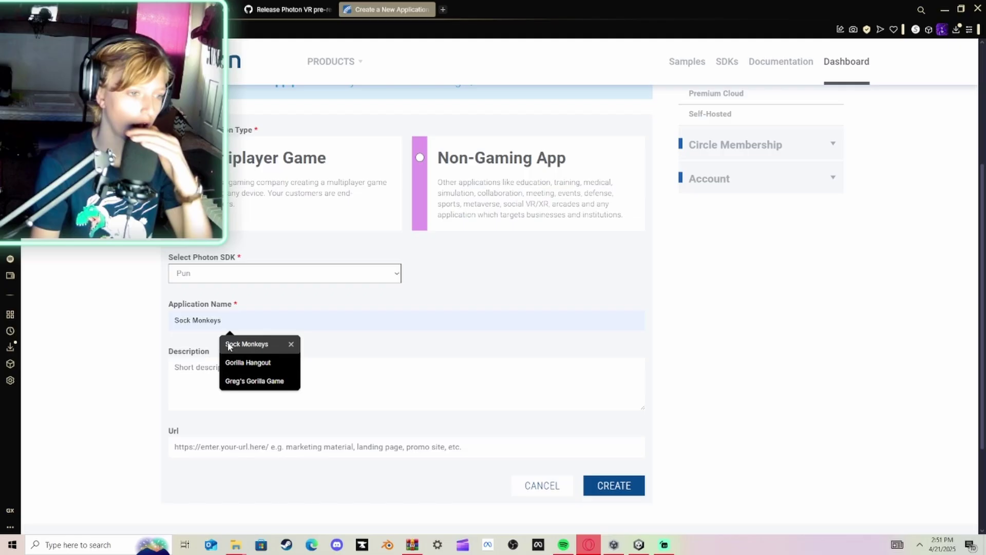
text(T)
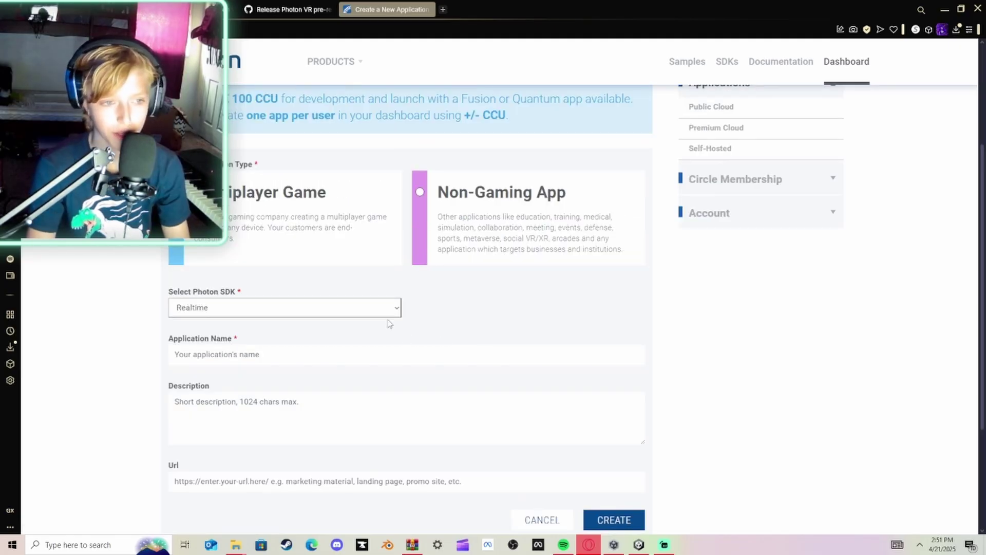
Create a second Photon application with the Voice SDK and the name Tutorial.
click(389, 311)
click(220, 389)
click(236, 359)
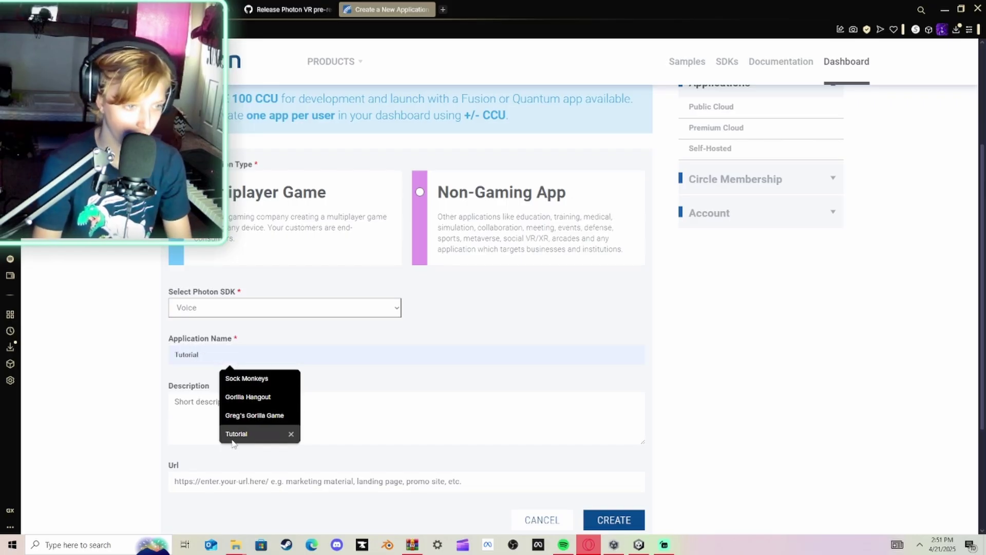
click(246, 434)
scroll(288, 399, down, 3)
click(614, 351)
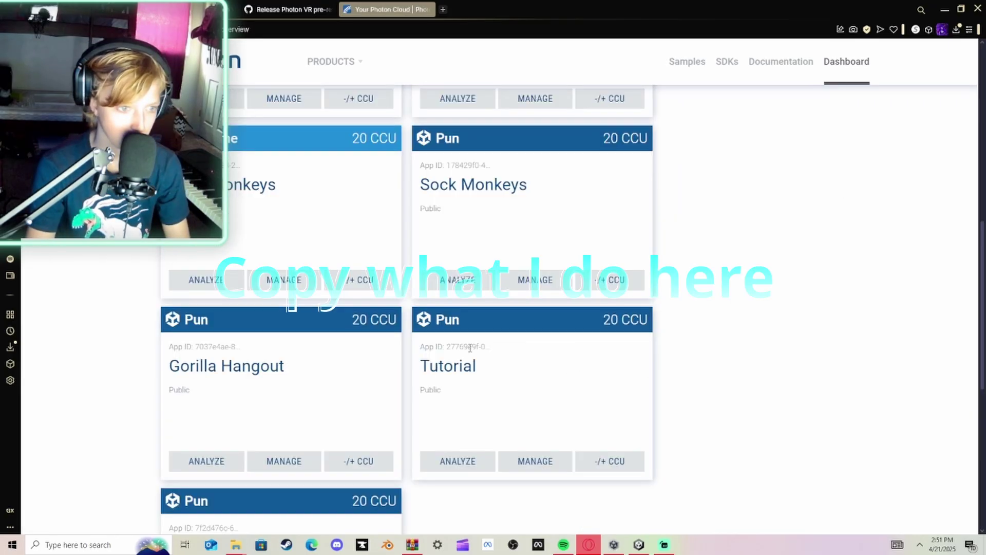
Copy the App ID of the Tutorial Pun application into Unity's PUN Wizard, set up the project with it and close the wizard.
click(468, 347)
right_click(469, 352)
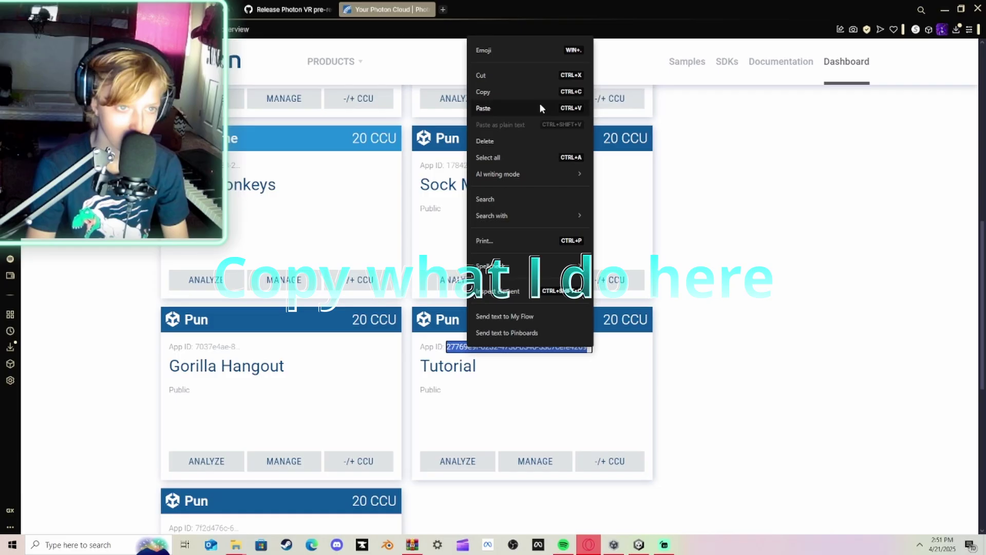
click(497, 93)
click(639, 545)
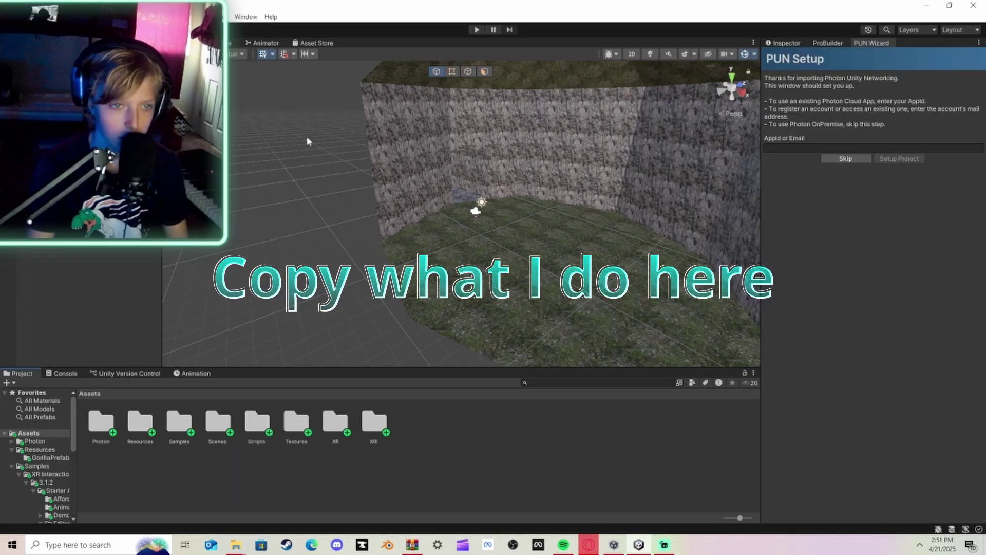
click(783, 149)
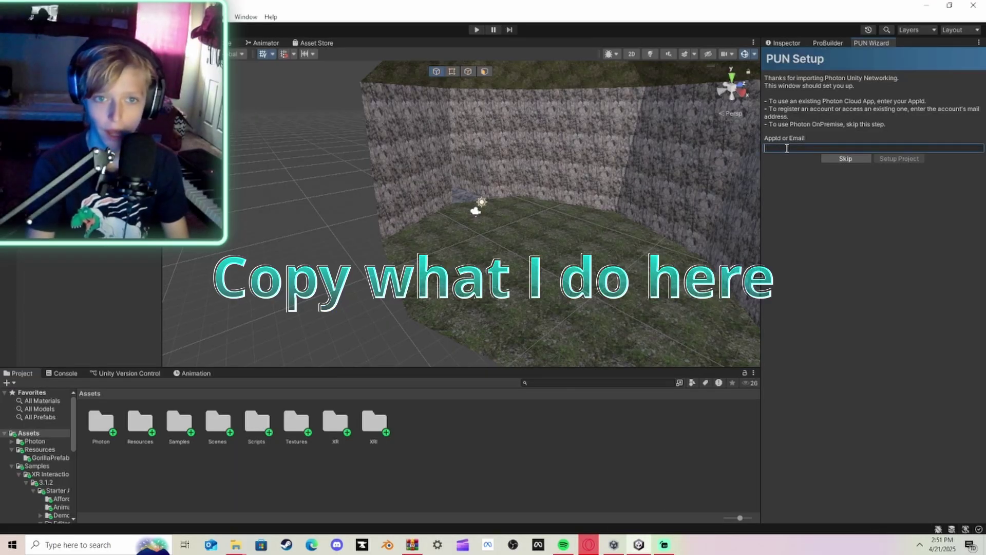
key(ctrl+v)
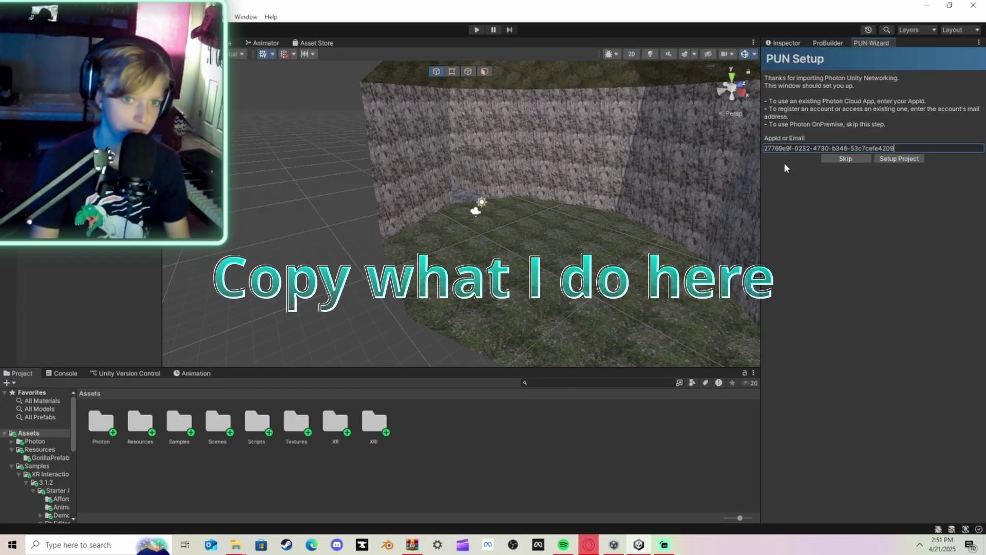
click(898, 159)
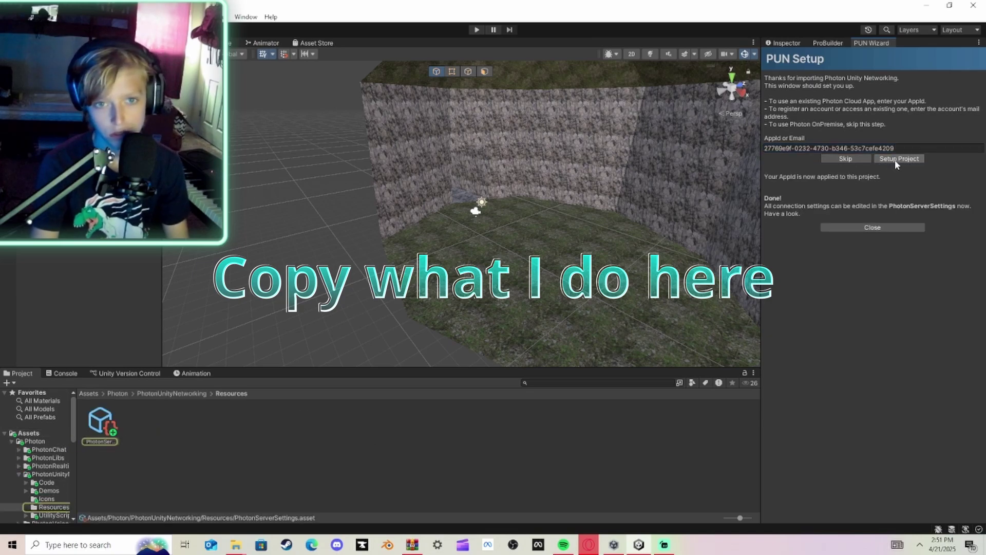
click(859, 227)
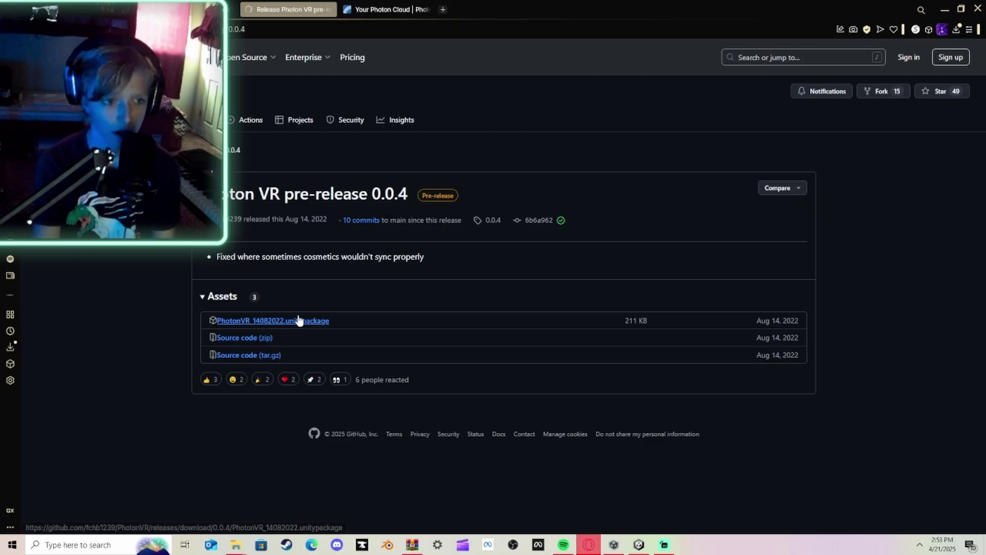
Download PhotonVR_14082022.unitypackage from the Photon VR pre-release 0.0.4 page on GitHub in the browser.
click(297, 319)
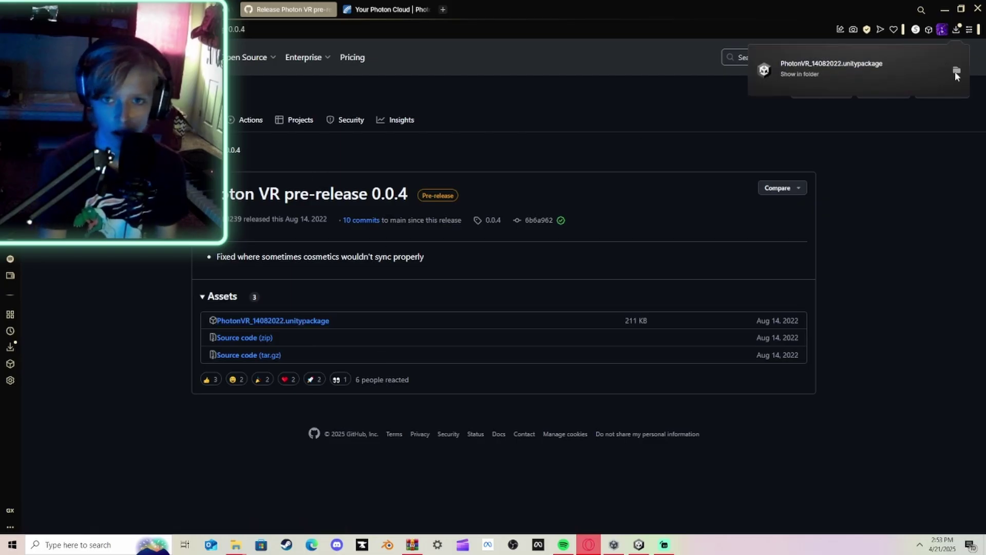
Import the downloaded PhotonVR_14082022.unitypackage into the Unity project's Assets with all of its items included.
click(956, 70)
click(945, 9)
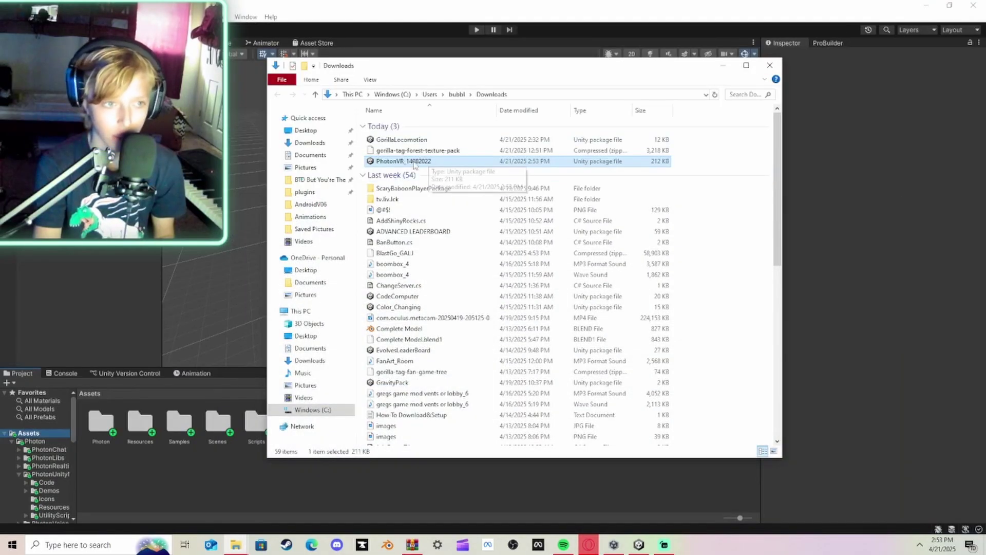
drag(404, 161, 190, 478)
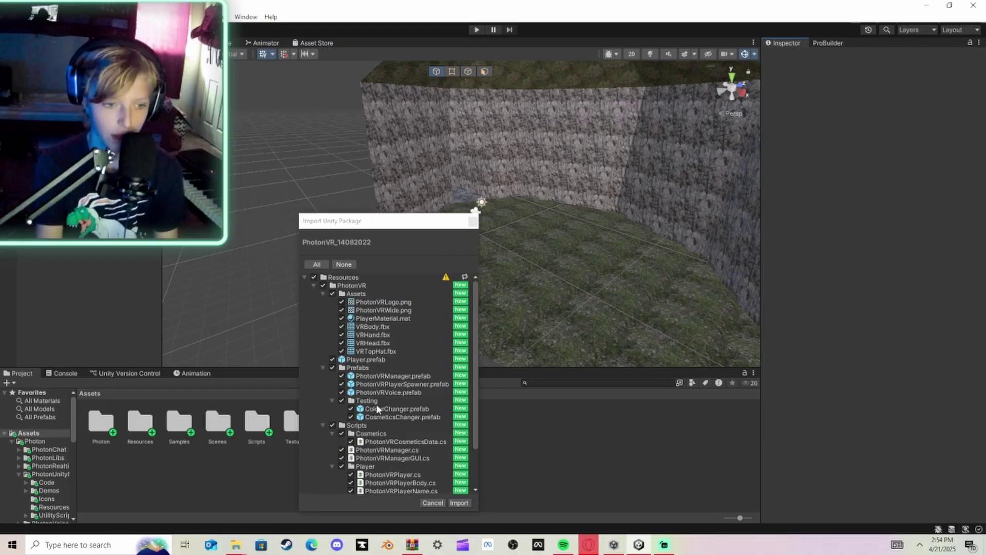
click(311, 265)
click(459, 503)
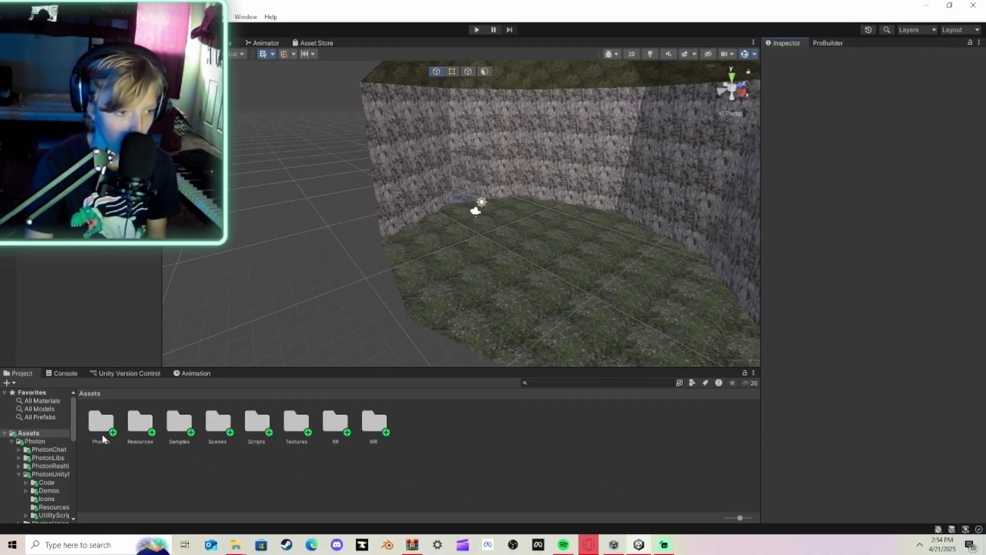
Add the PhotonVRManager, PhotonVRPlayerSpawner and PhotonVRVoice prefabs from Resources/PhotonVR/Prefabs to the scene hierarchy.
double_click(140, 423)
double_click(139, 424)
click(149, 426)
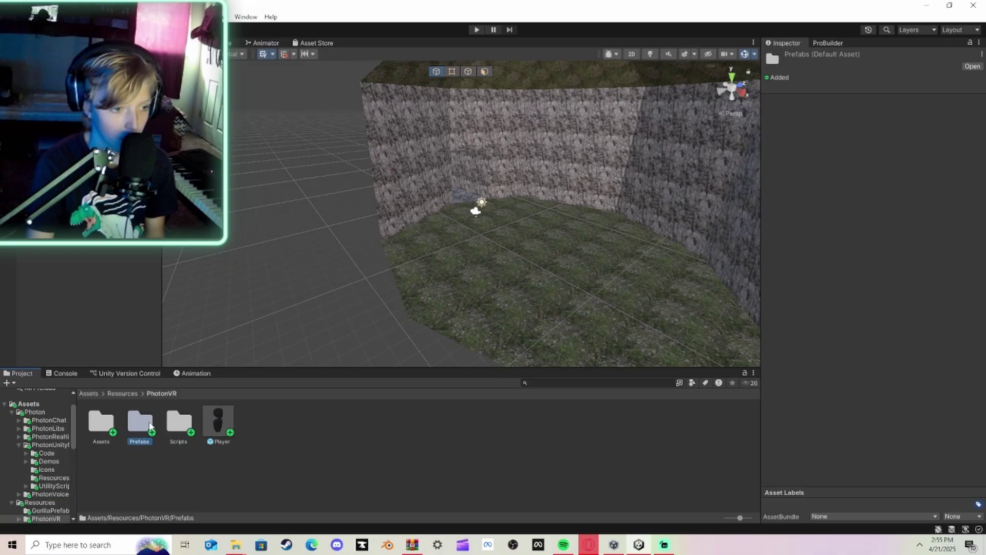
double_click(150, 425)
drag(133, 423, 94, 294)
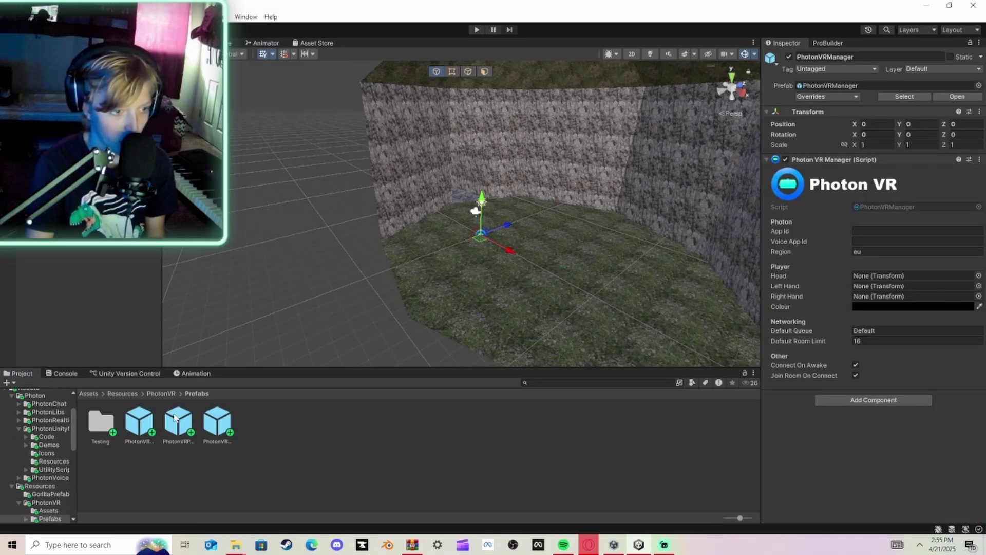
drag(177, 419, 110, 268)
drag(213, 415, 110, 272)
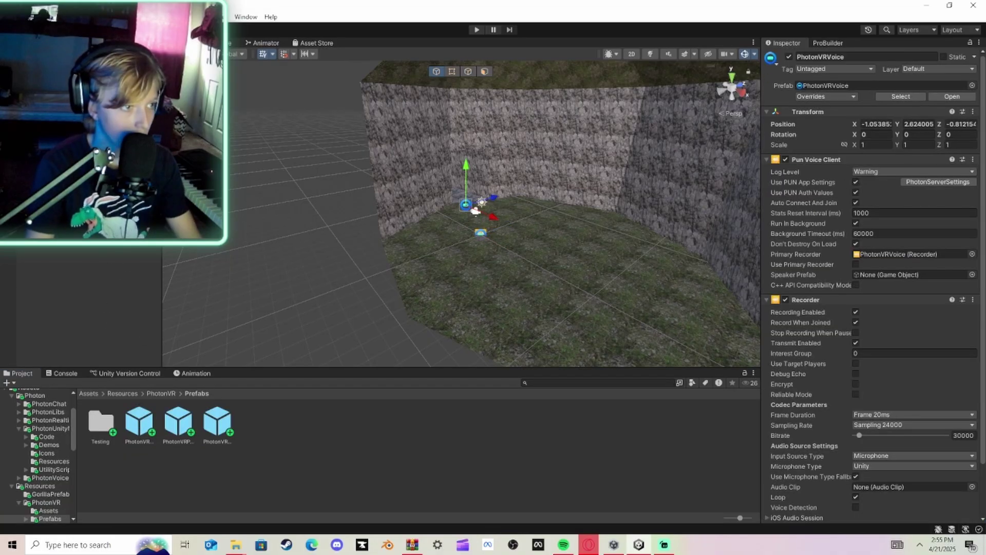
shift+click(66, 221)
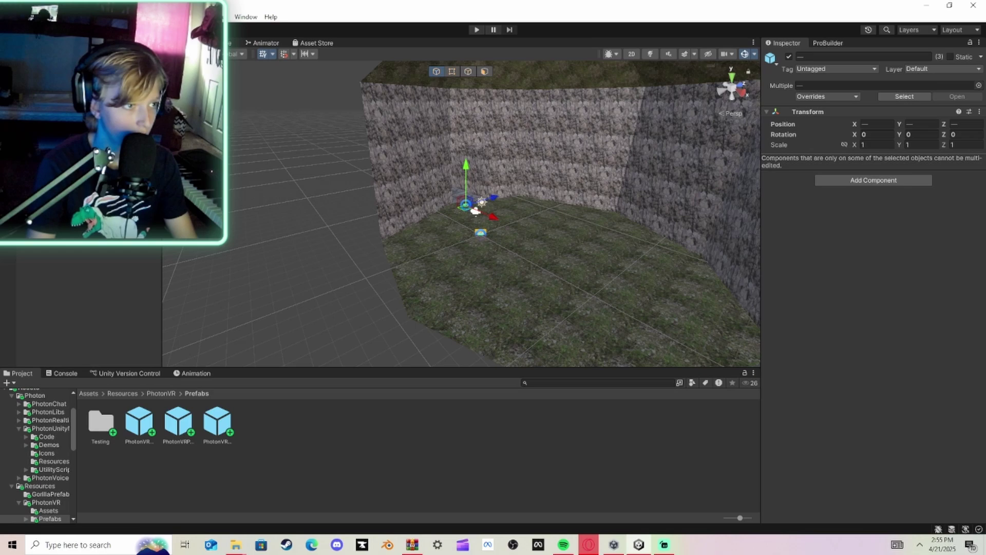
click(87, 232)
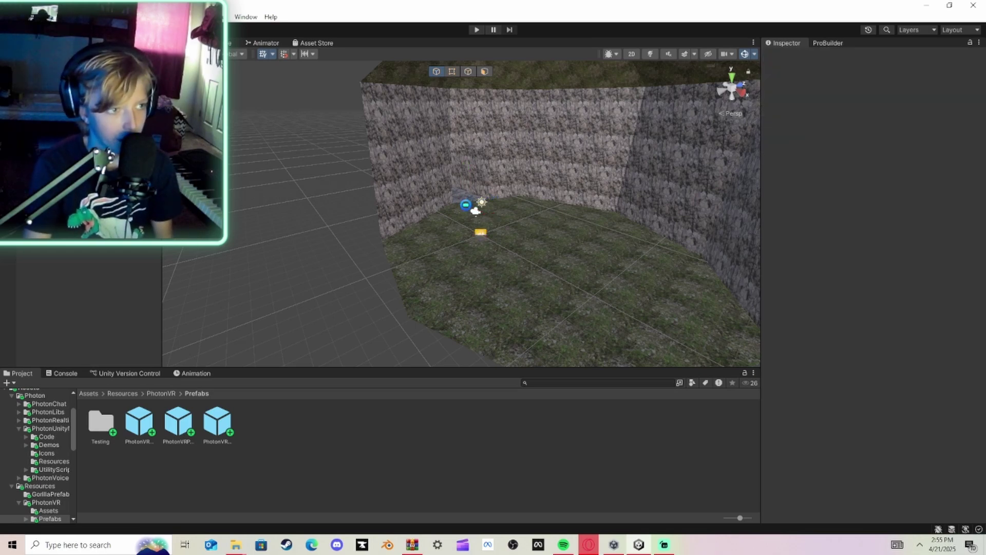
On the PhotonVRManager object, set the Region to us and paste the copied Pun application ID as the App Id.
click(62, 118)
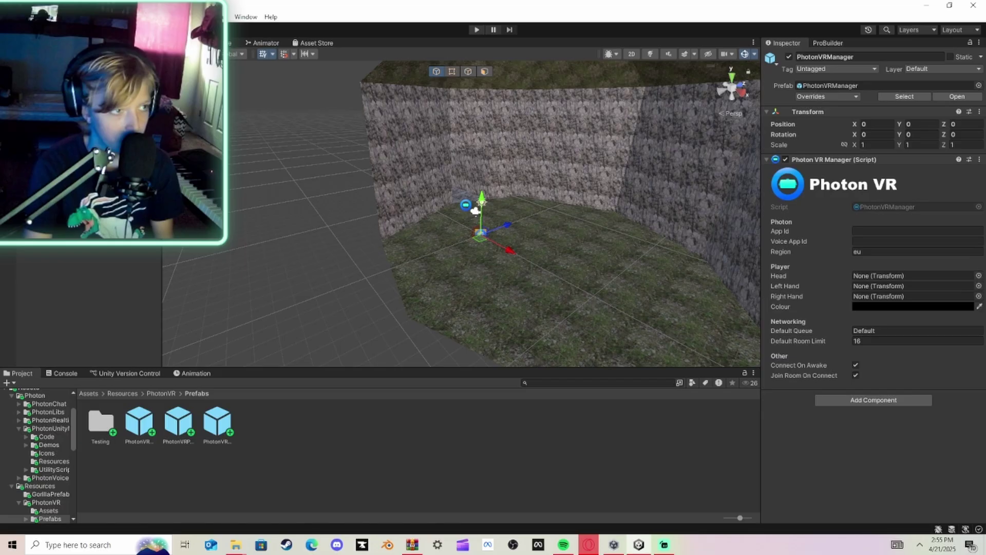
click(871, 250)
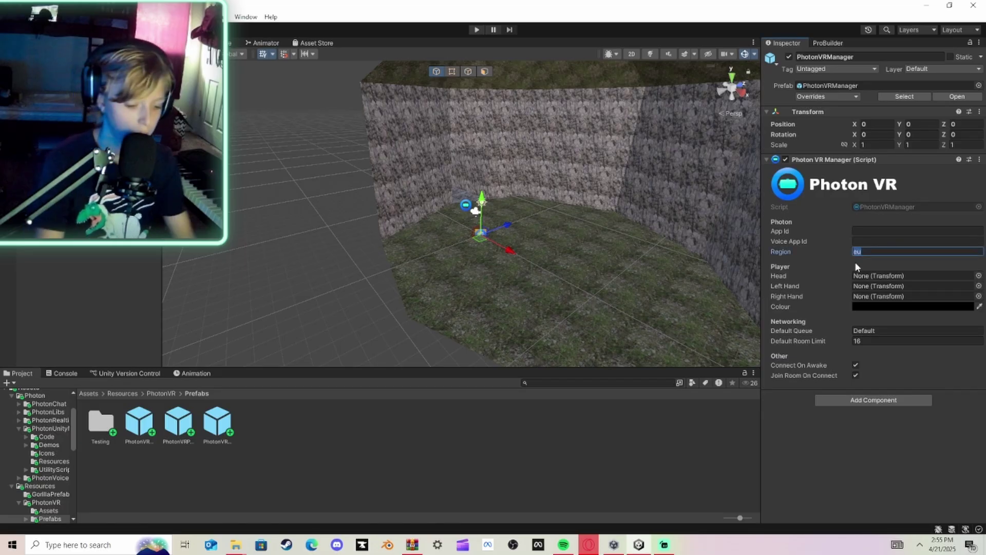
key(BackSpace)
text(u)
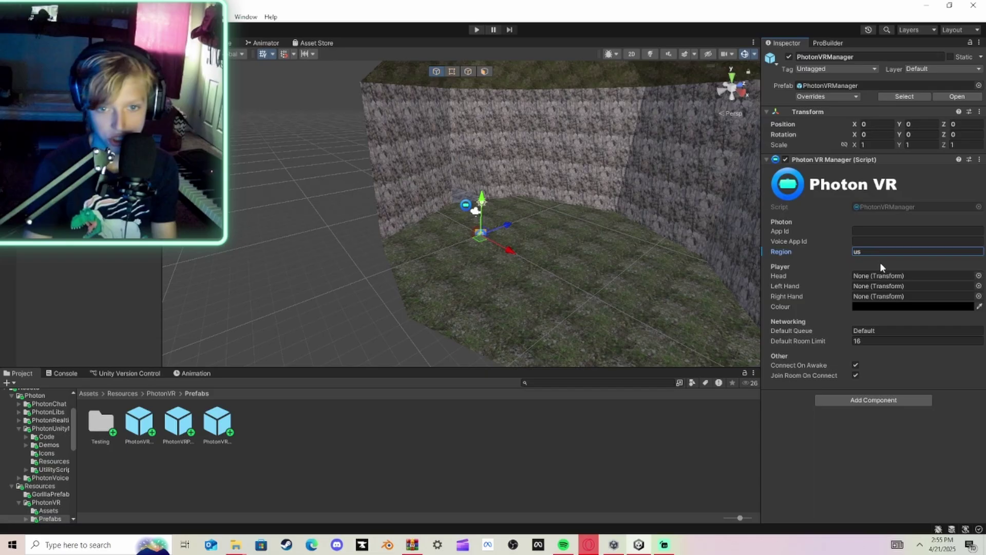
click(853, 231)
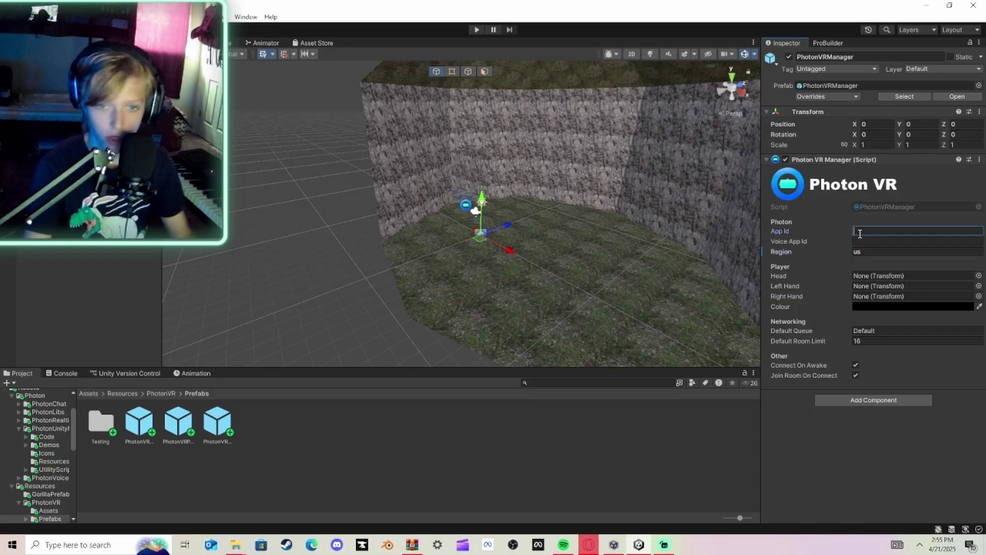
key(ctrl+v)
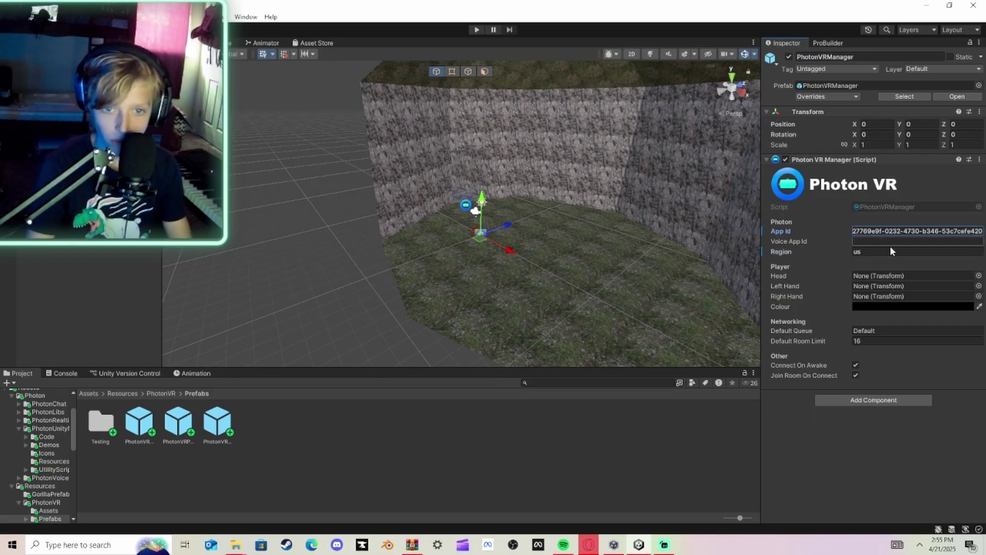
Copy the App ID of the Tutorial Voice application from the Photon dashboard in the browser into PhotonVRManager's Voice App Id in Unity.
click(590, 548)
click(297, 7)
scroll(693, 387, down, 2)
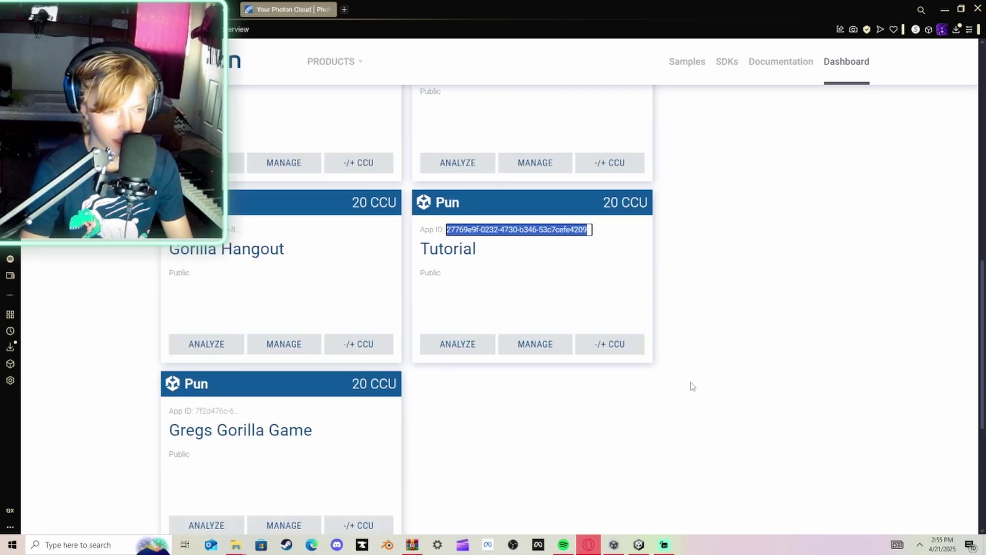
scroll(691, 384, up, 10)
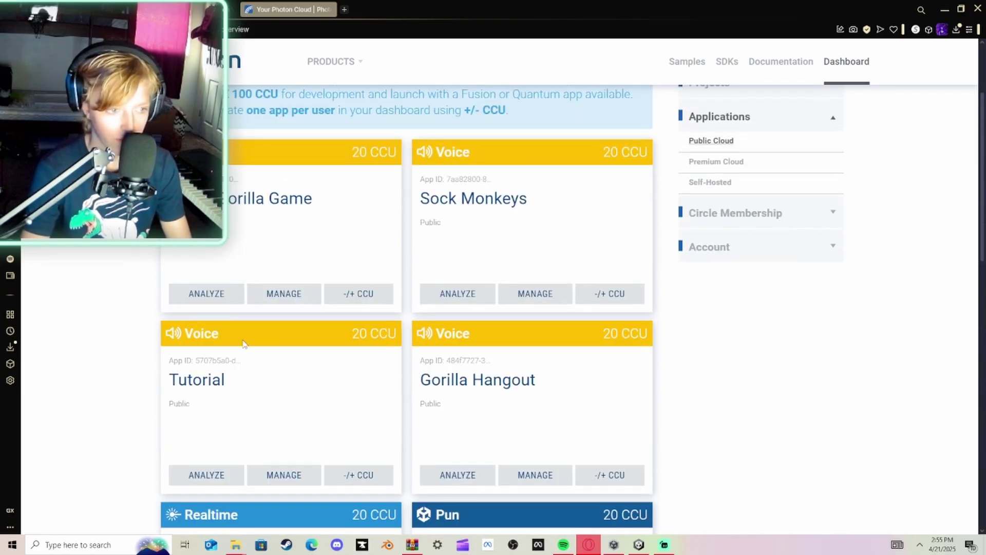
click(212, 361)
right_click(234, 361)
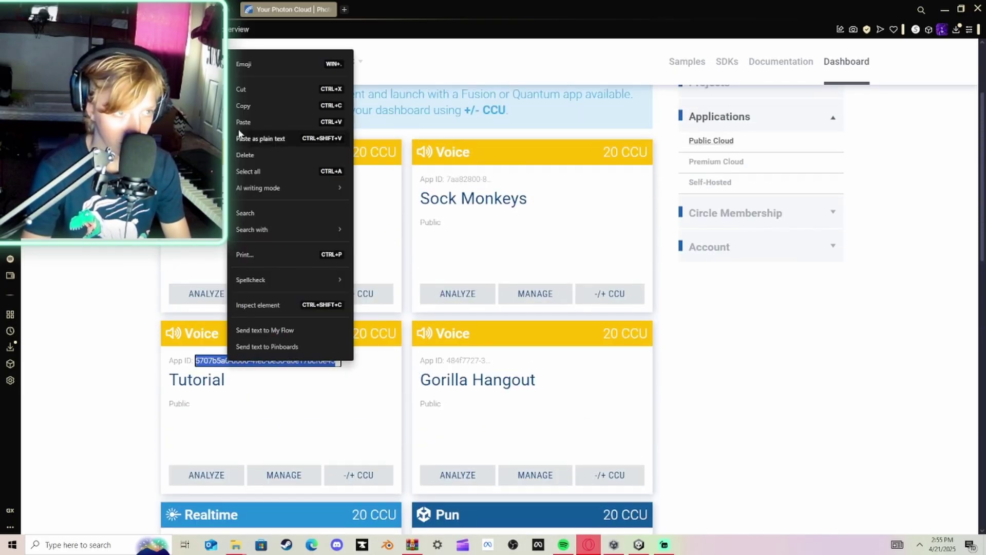
click(250, 106)
key(alt+Tab)
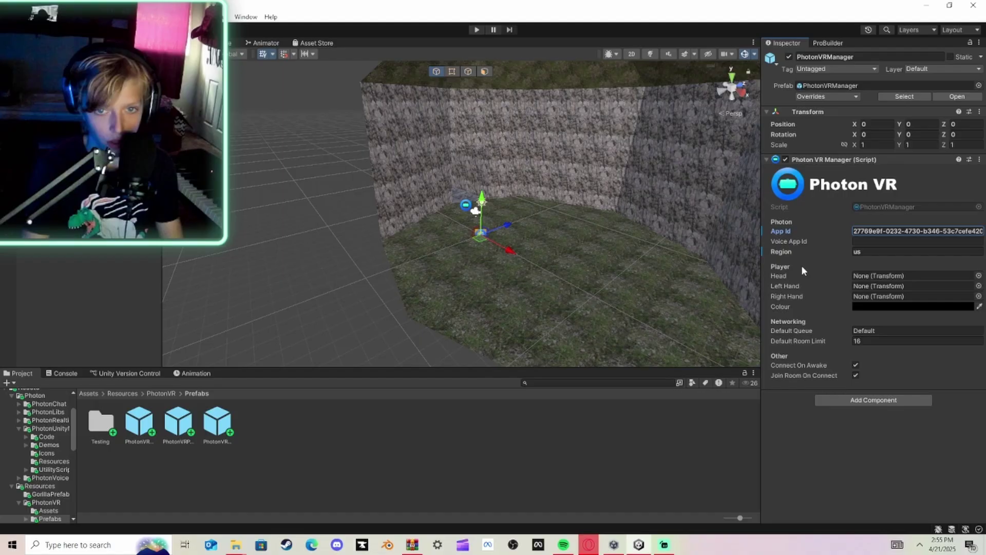
click(896, 241)
key(ctrl+v)
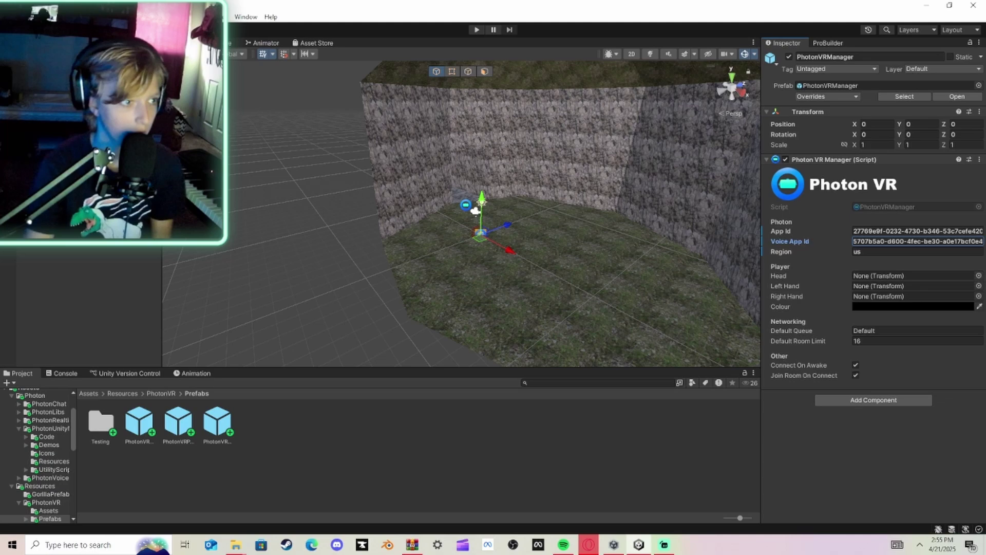
Assign Main Camera, LeftHand Controller and RightHand Controller as PhotonVRManager's Head, Left Hand and Right Hand, and set the Default Room Limit to 10.
drag(56, 129, 876, 277)
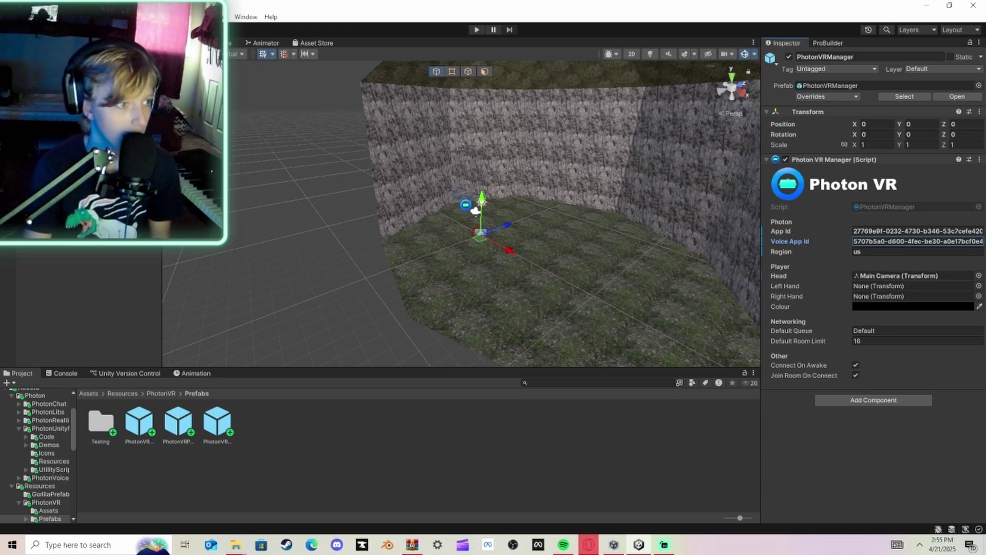
drag(57, 139, 867, 299)
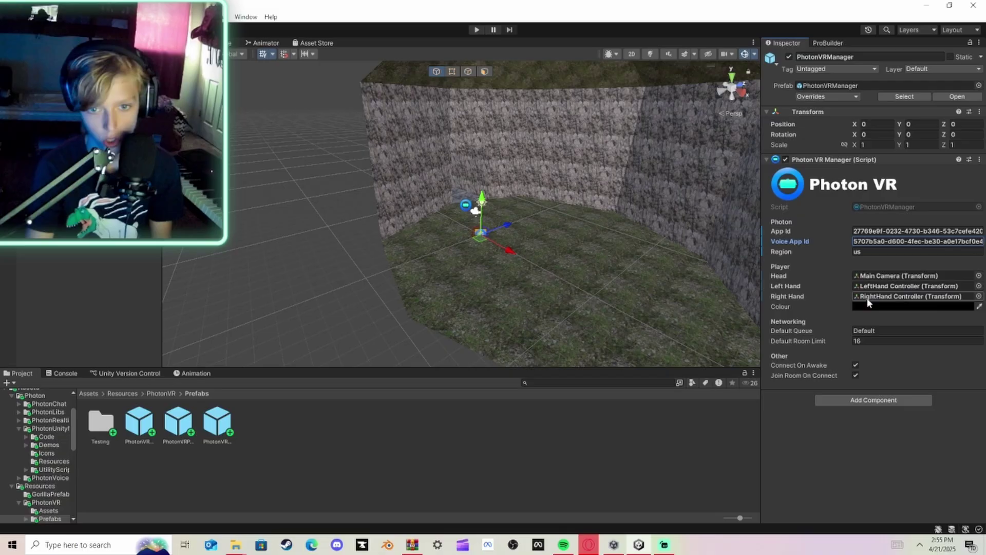
click(879, 341)
key(BackSpace)
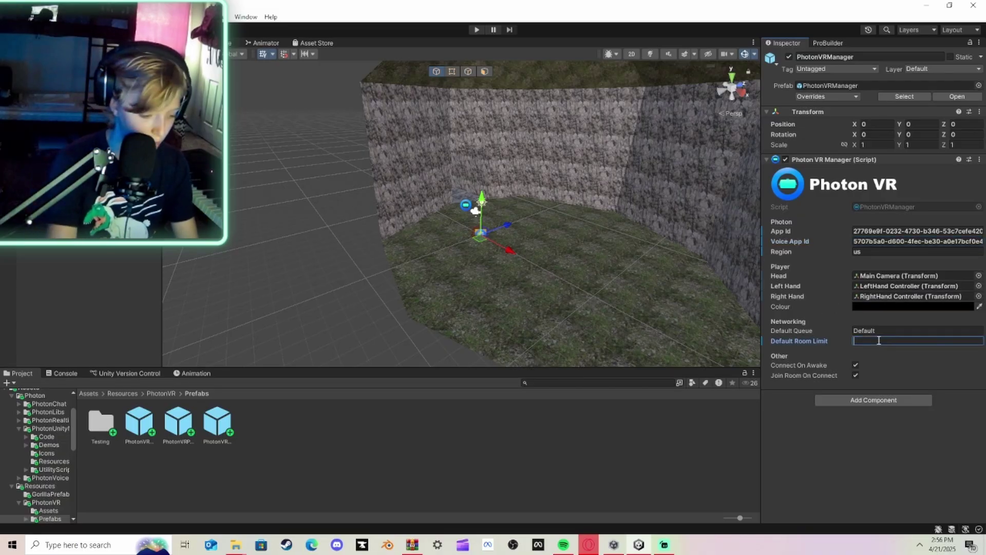
text(10)
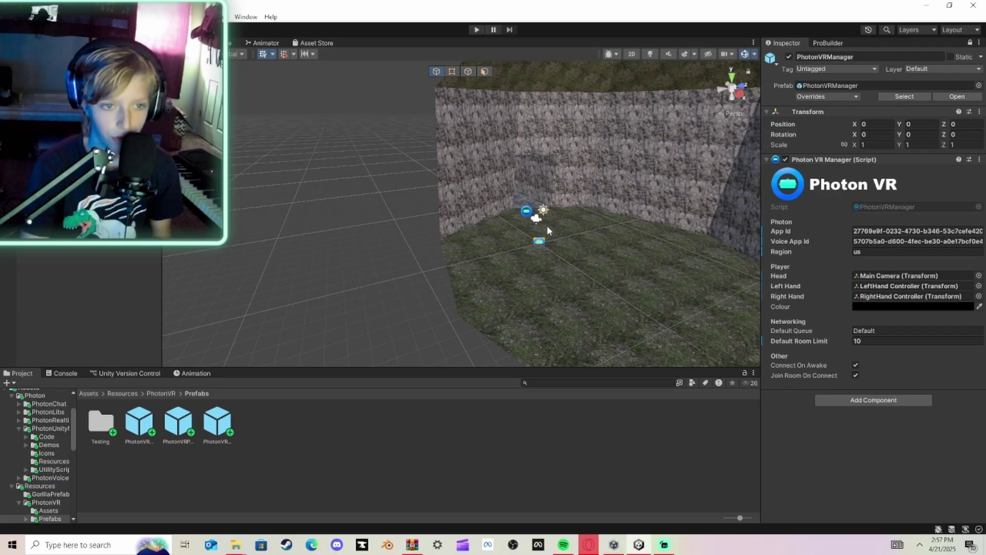
Hide the gizmos in the scene view and open the Player prefab in Resources/PhotonVR for editing.
click(745, 54)
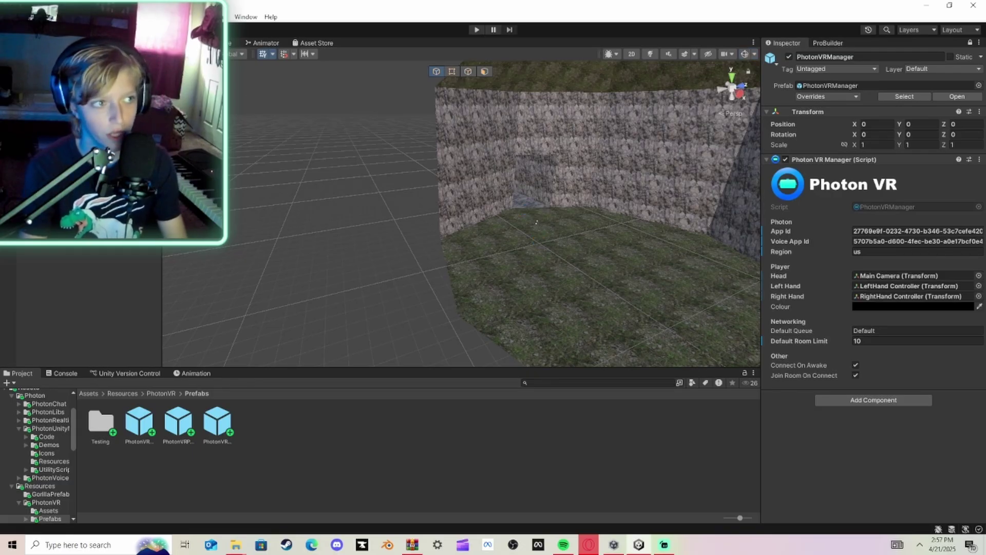
scroll(45, 400, up, 3)
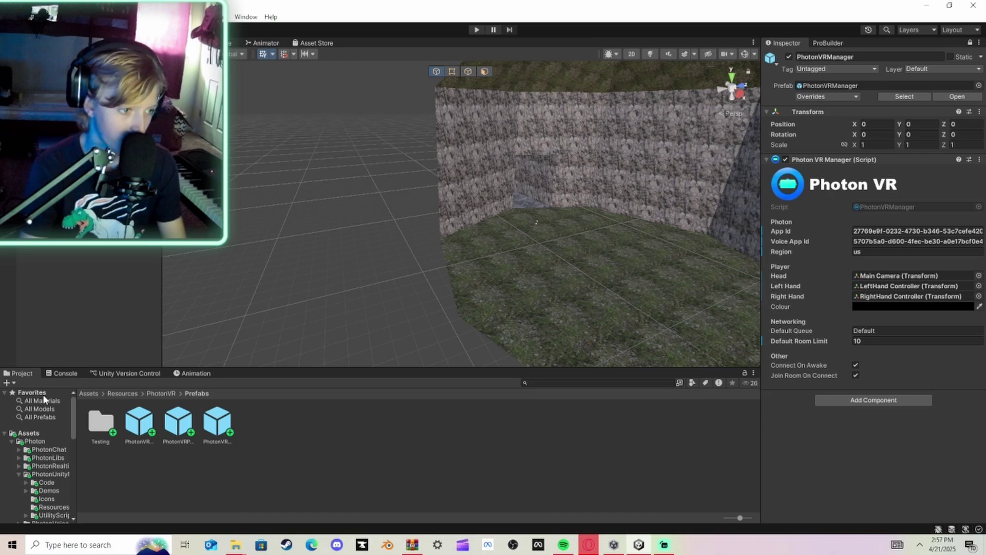
click(35, 434)
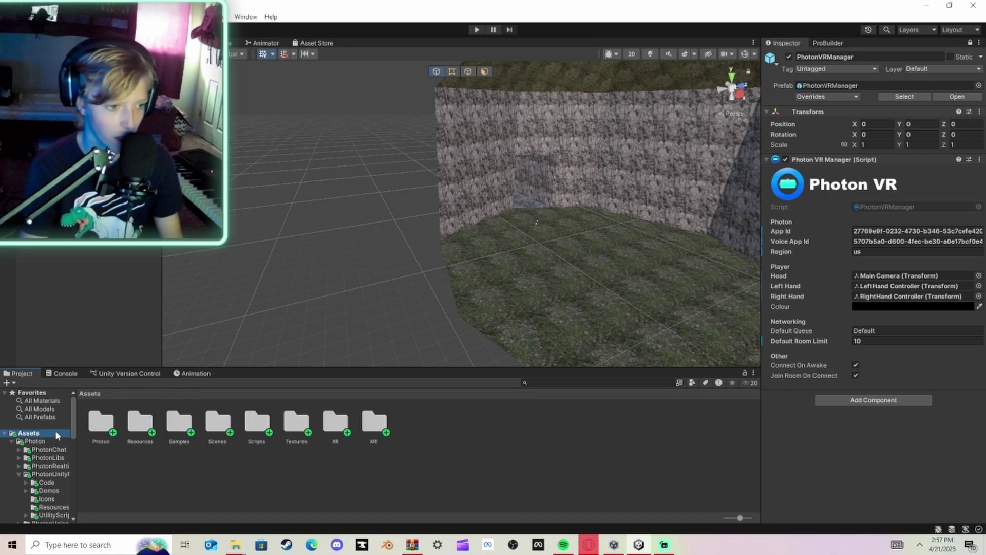
double_click(143, 424)
double_click(143, 423)
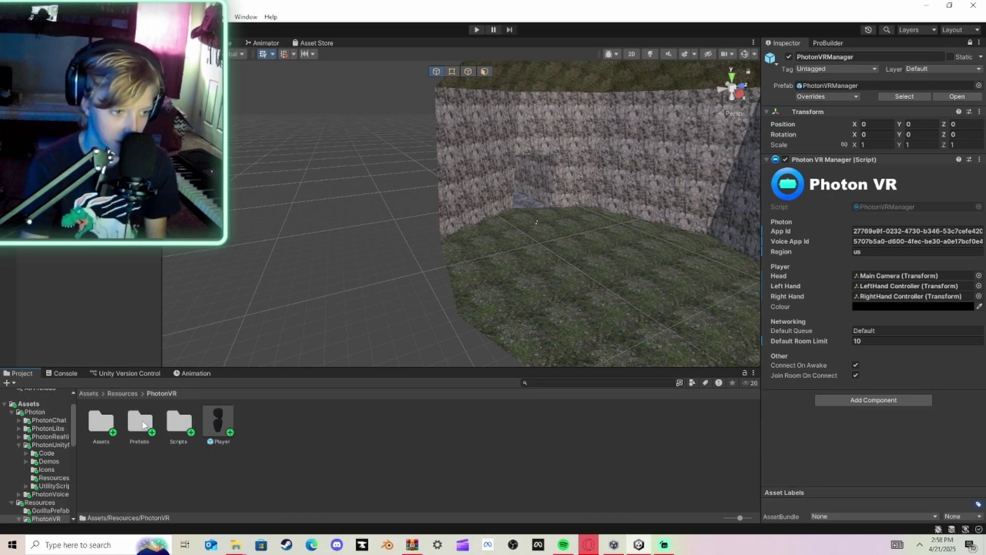
double_click(216, 420)
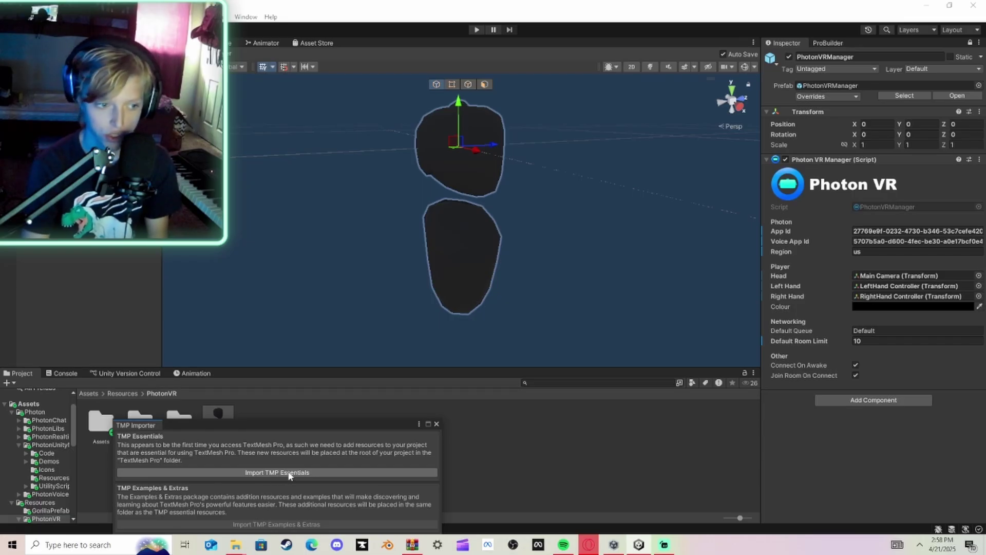
Import TMP Essentials and TMP Examples & Extras into the project and close the TMP Importer.
click(288, 473)
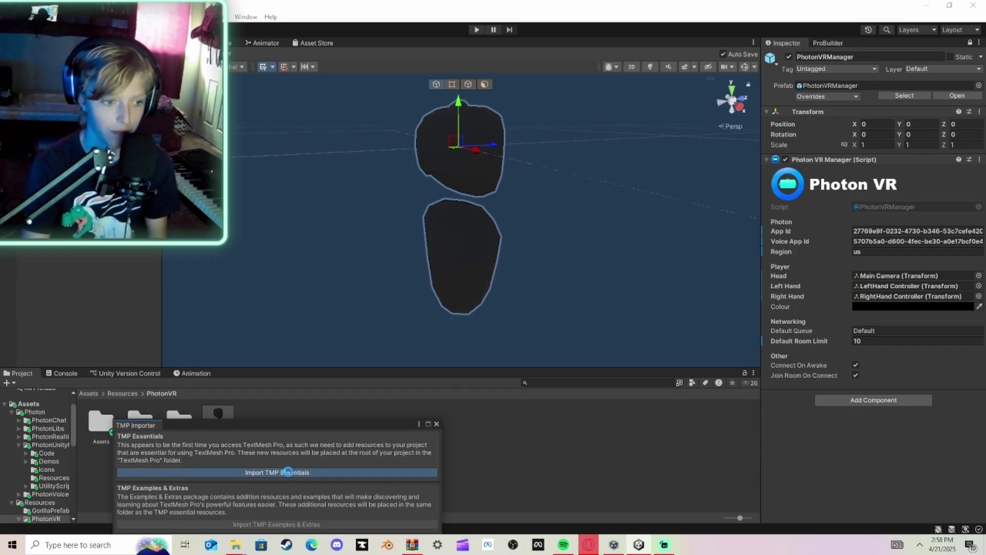
click(317, 526)
click(436, 424)
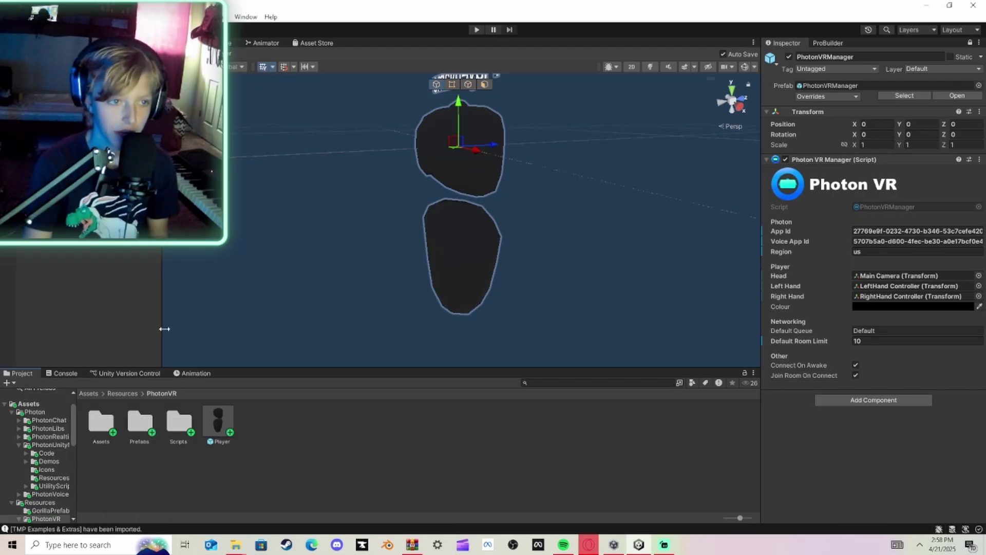
click(390, 466)
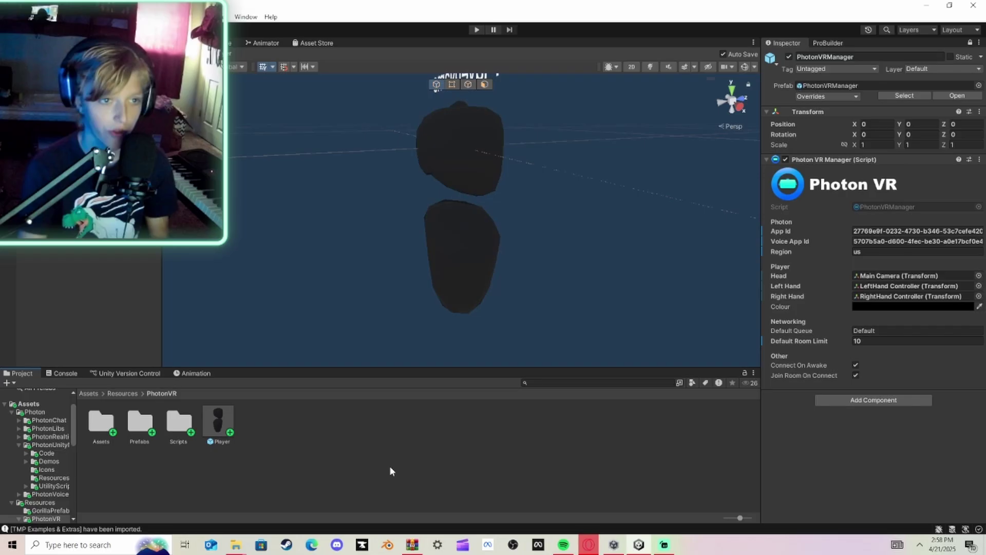
right_drag(503, 183, 505, 152)
alt+drag(506, 153, 446, 173)
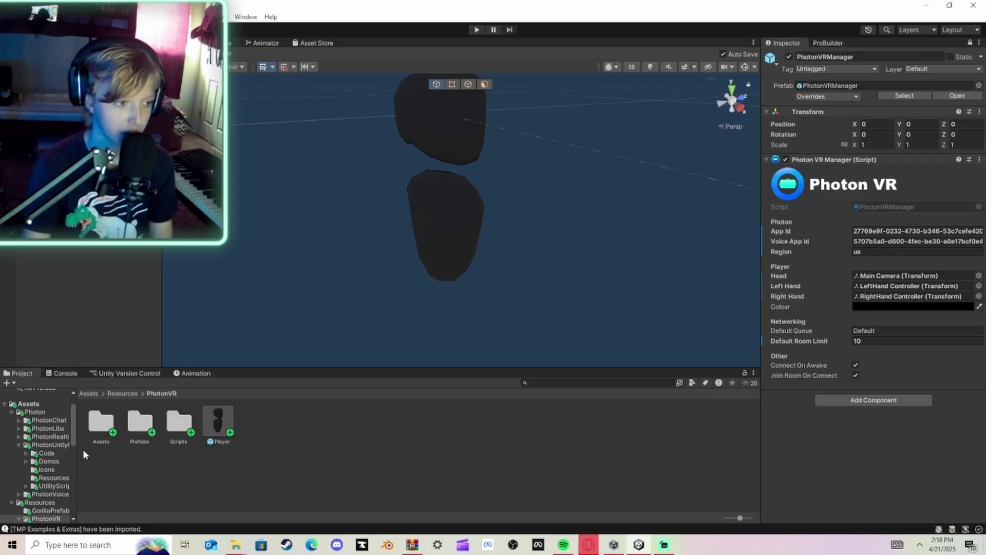
Create a new folder named Player Model directly inside the project's Assets folder.
click(21, 404)
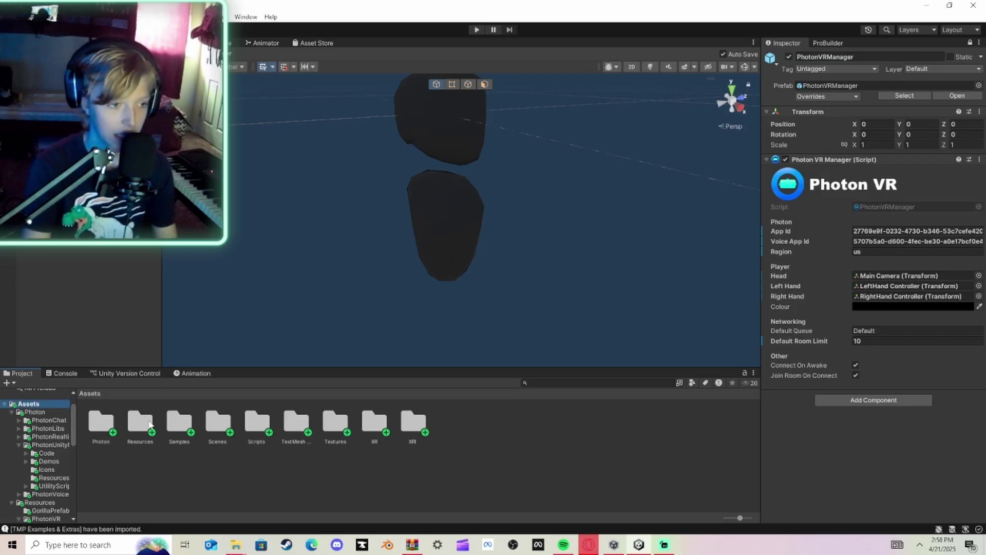
right_click(440, 465)
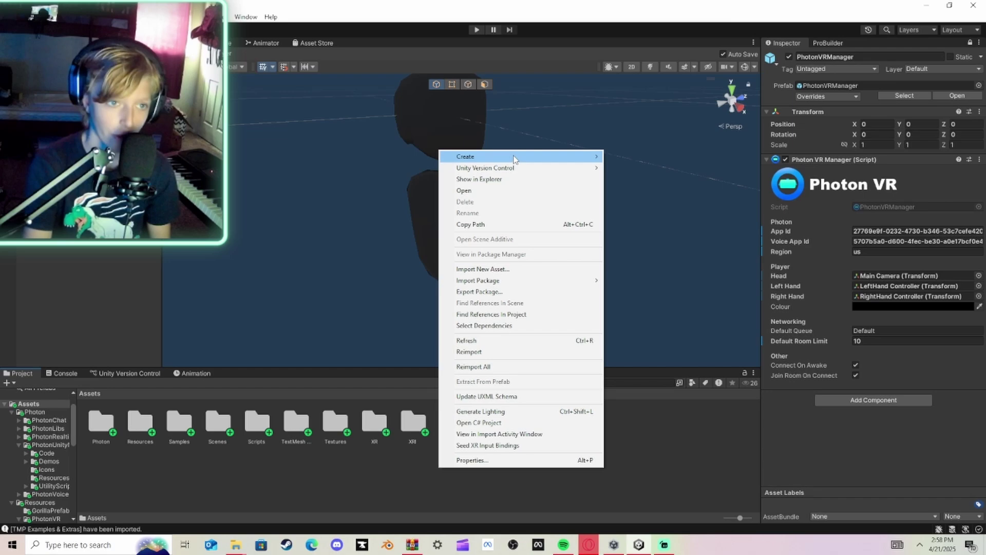
mouse_move(465, 157)
click(637, 51)
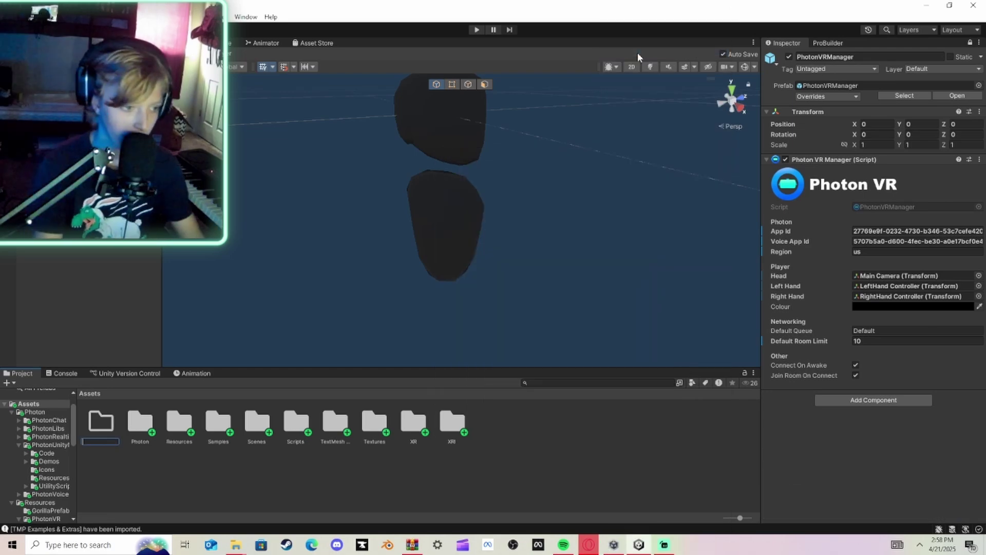
text(Player Model)
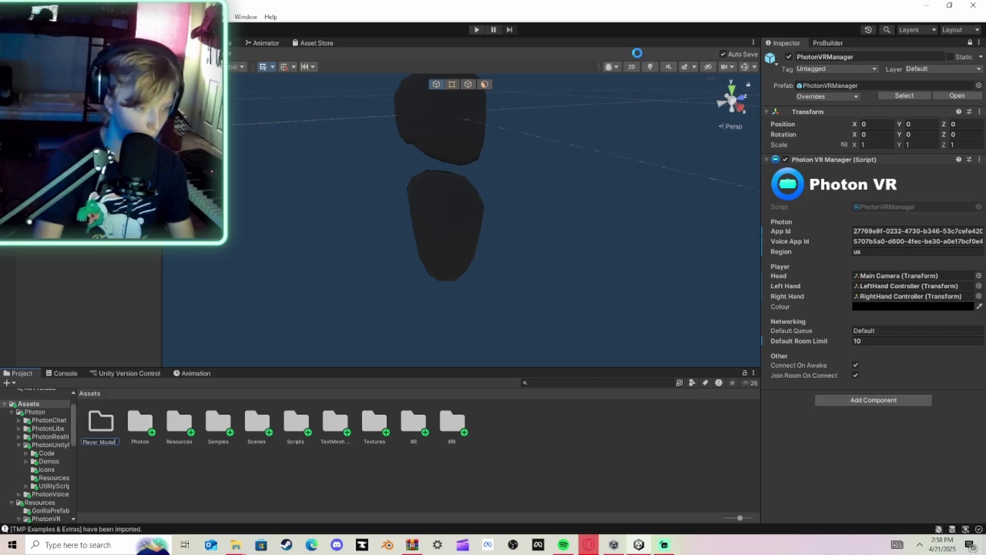
Confirm the Player Model folder name and place its Model asset in the Player prefab beside the existing dark body.
key(Return)
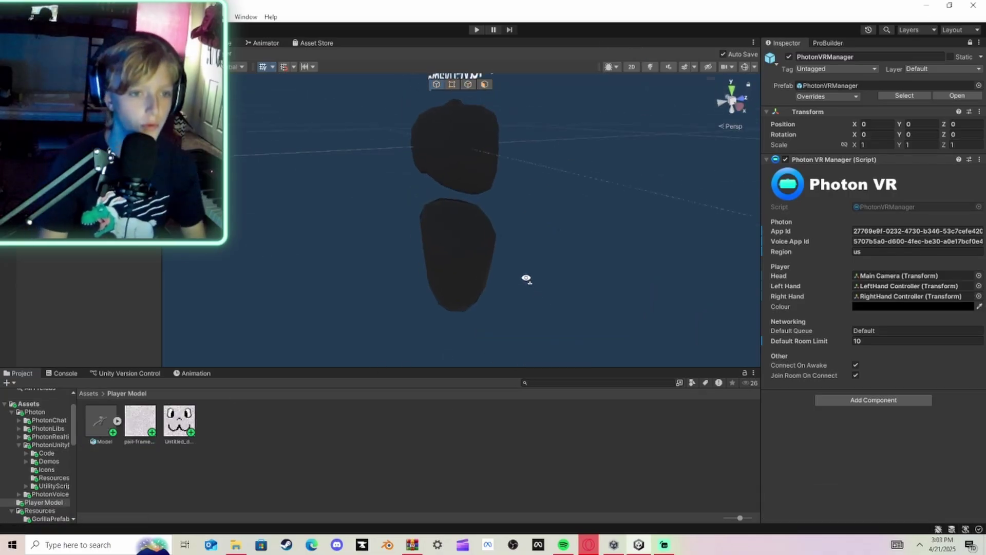
right_drag(524, 278, 233, 248)
key(w)
right_drag(488, 236, 436, 227)
key(s)
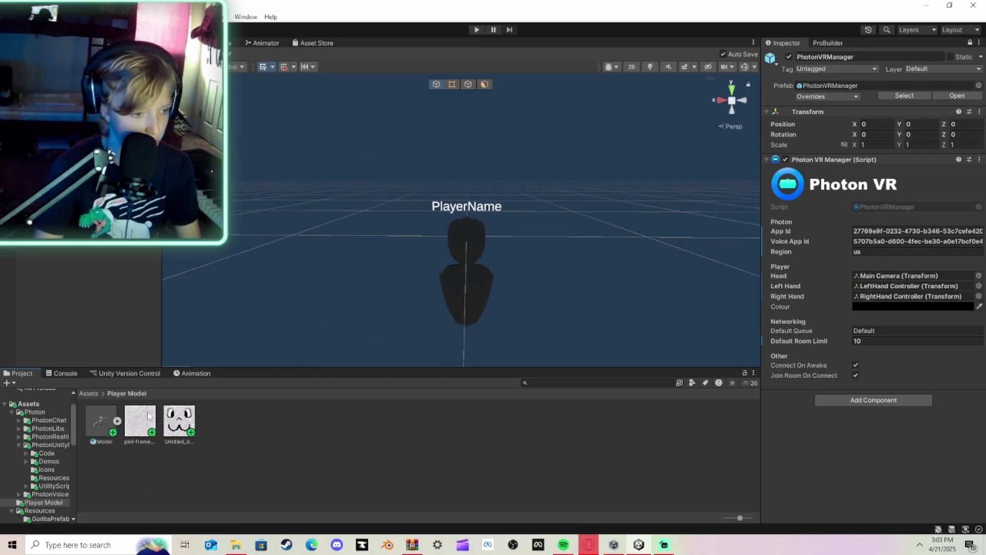
drag(102, 427, 480, 222)
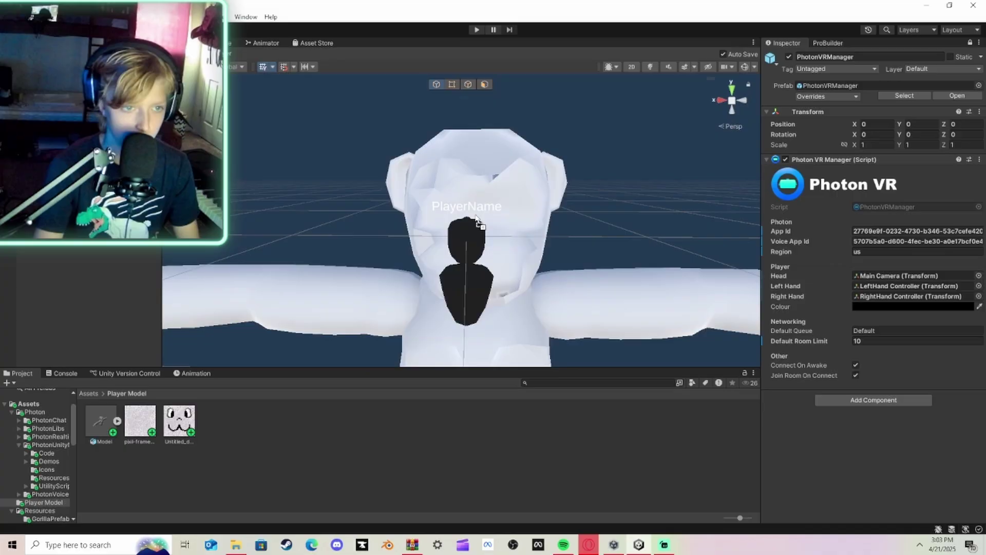
Scale the placed model down uniformly to about 0.222 to suit the original player body.
right_drag(479, 223, 570, 218)
key(s)
key(a)
key(w)
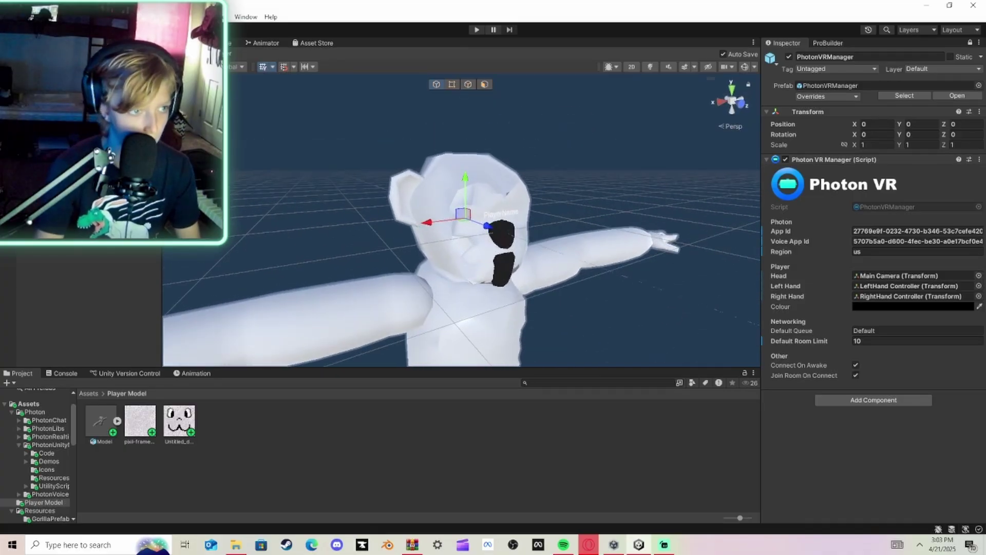
scroll(464, 219, down, 5)
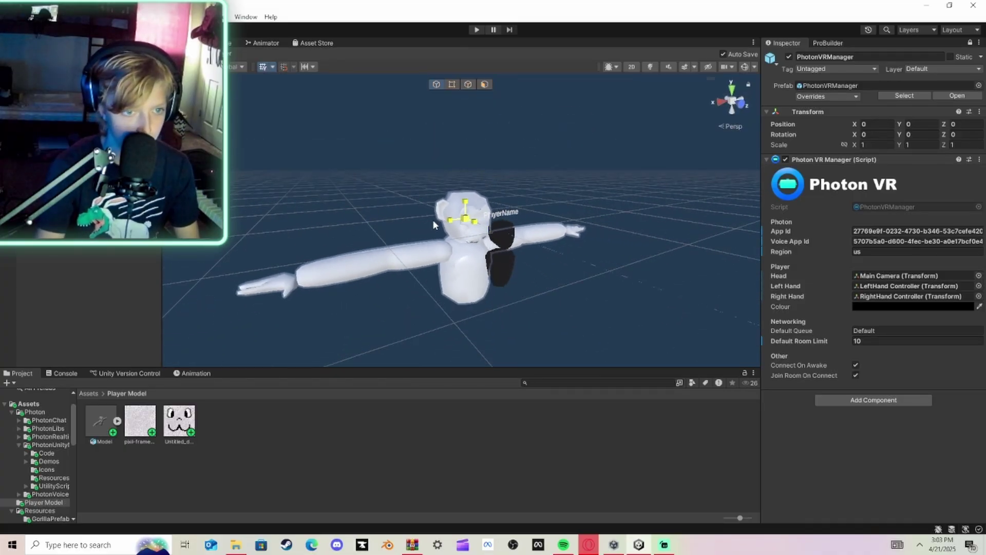
Unpack the placed Model prefab instance inside the Player prefab.
right_click(51, 180)
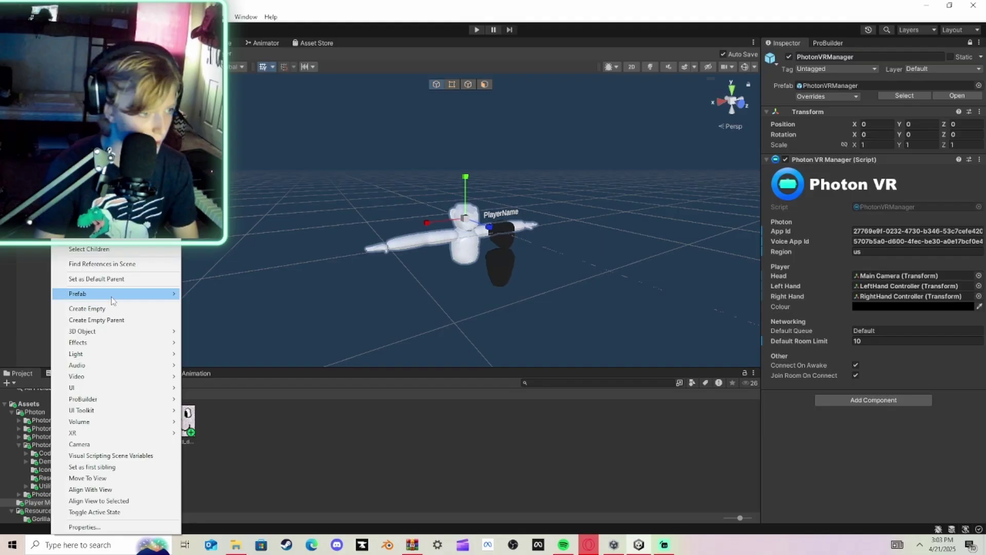
mouse_move(112, 299)
click(241, 375)
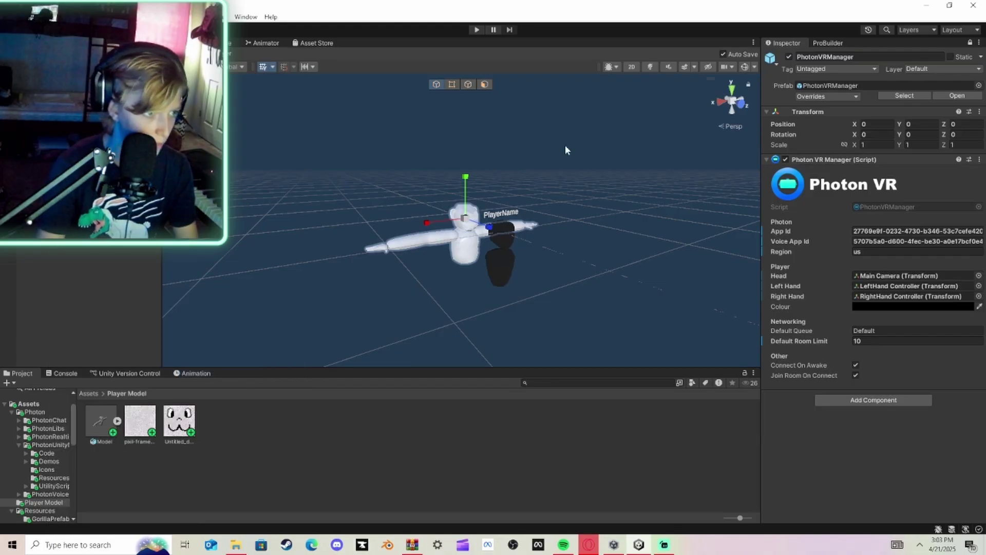
Line up the new model with the original dark head and body, at about X -0.007, Y -0.025, Z -0.122.
right_drag(329, 280, 350, 247)
key(w)
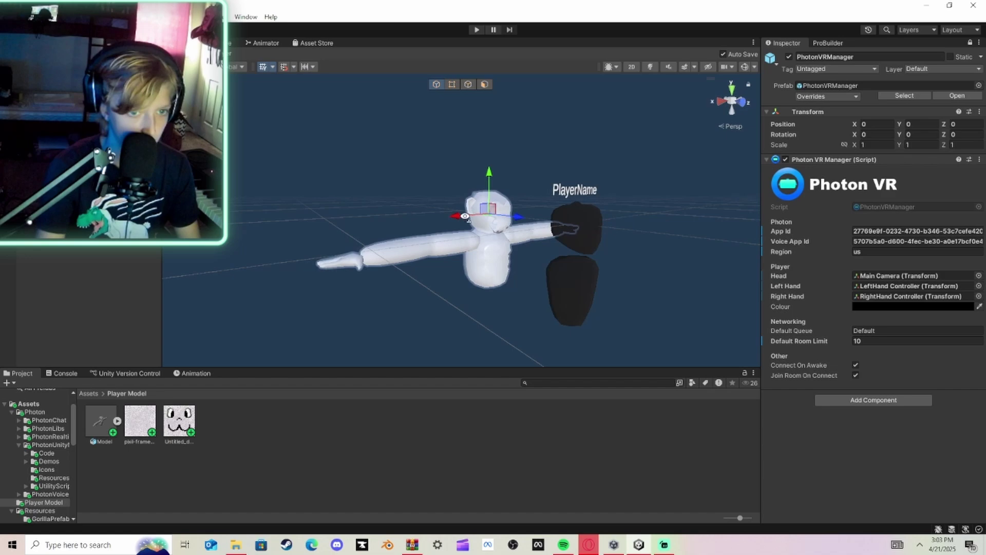
right_drag(535, 226, 610, 218)
right_drag(455, 268, 423, 208)
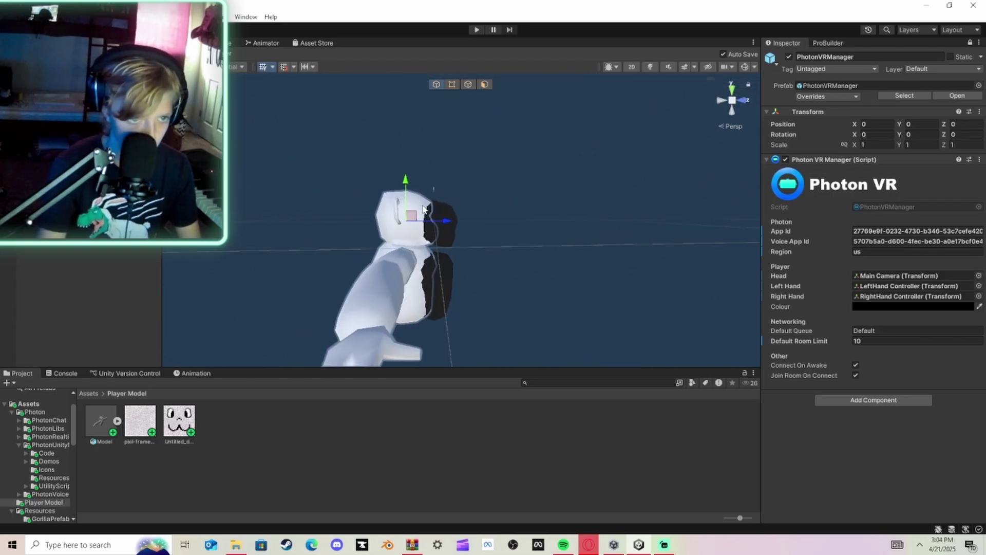
drag(406, 196, 409, 201)
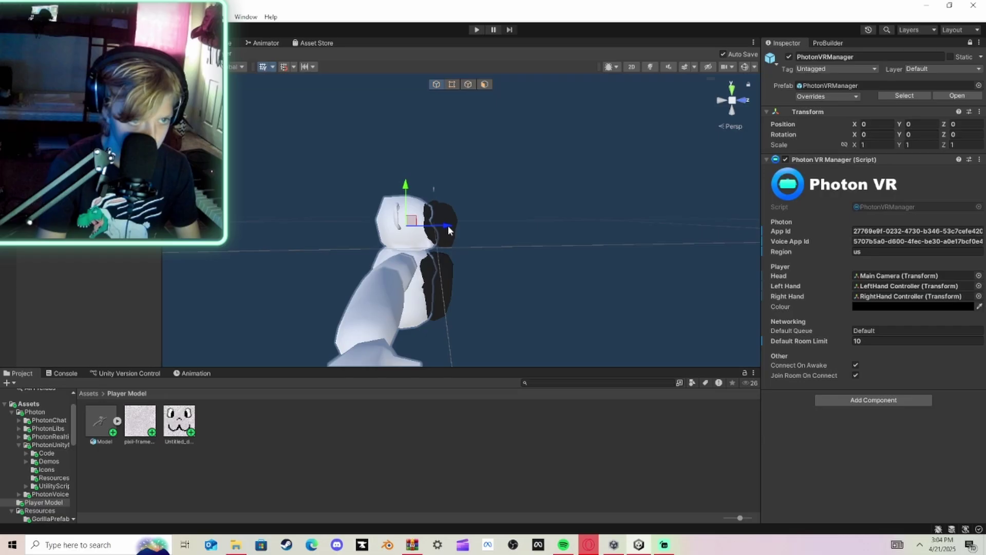
Remove the original dark head and body from the Player prefab and apply the pixil-frame texture to the new model.
right_drag(449, 230, 181, 247)
click(67, 154)
ctrl+click(67, 162)
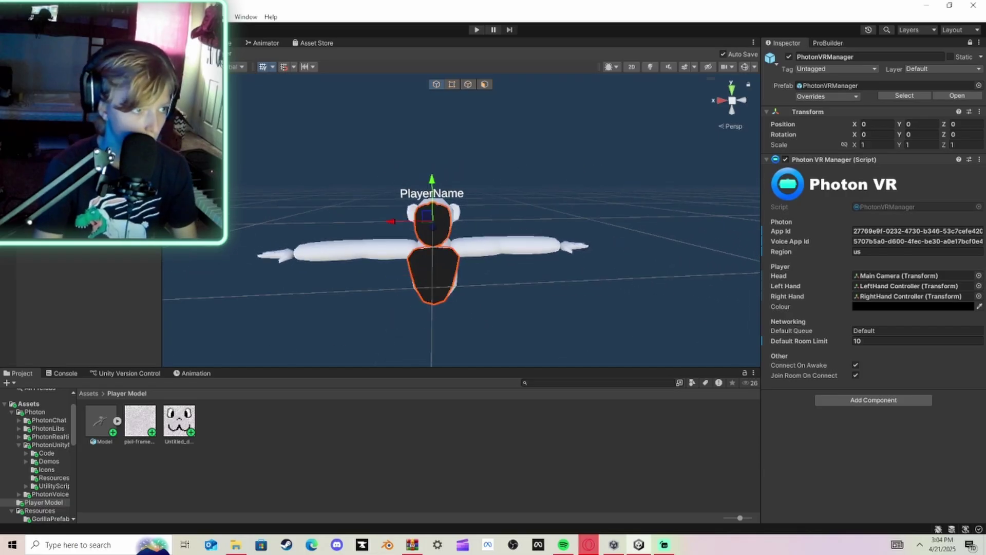
right_click(70, 121)
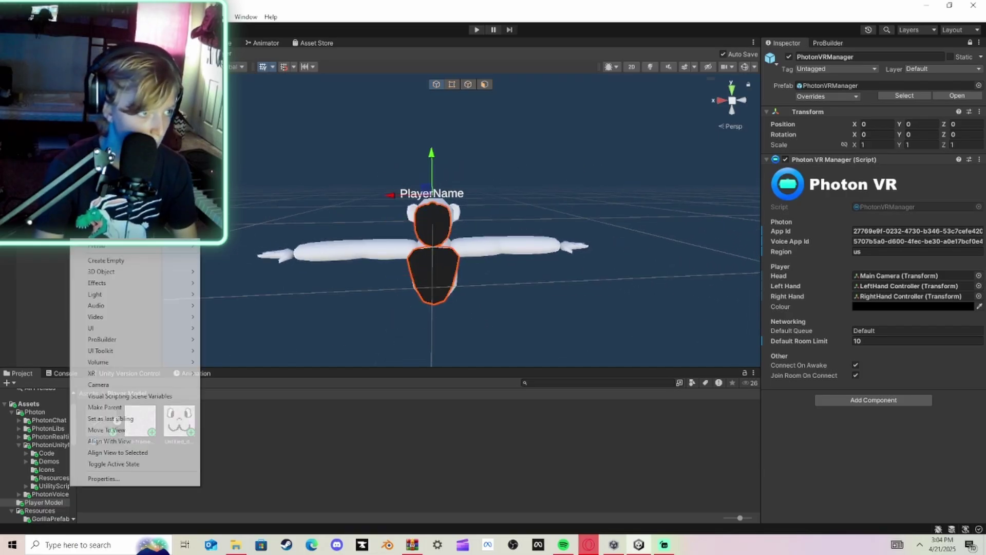
click(97, 201)
drag(323, 276, 357, 258)
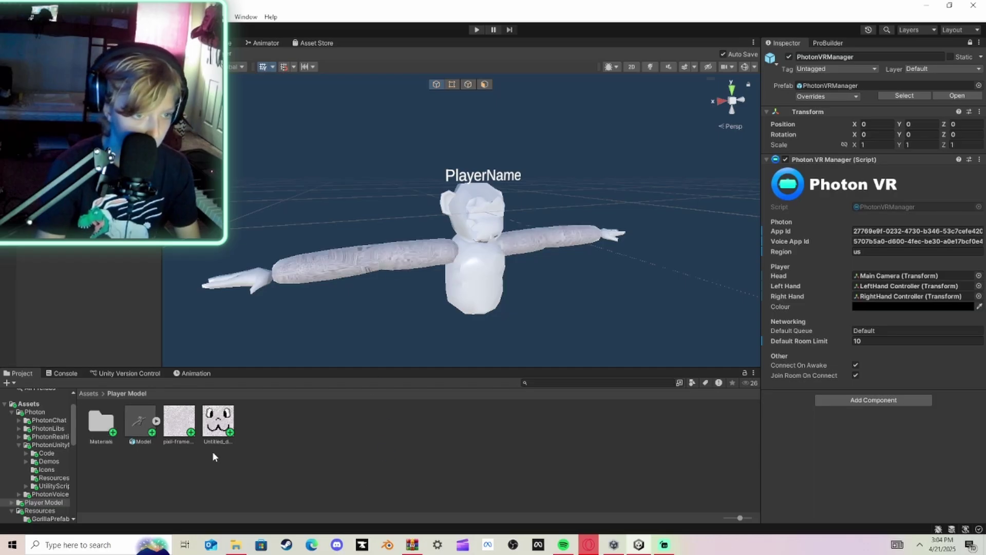
Create a material named Face in the Player Model folder, using the Untitled_design face texture as Albedo and a Smoothness of 0.
right_click(320, 434)
mouse_move(360, 123)
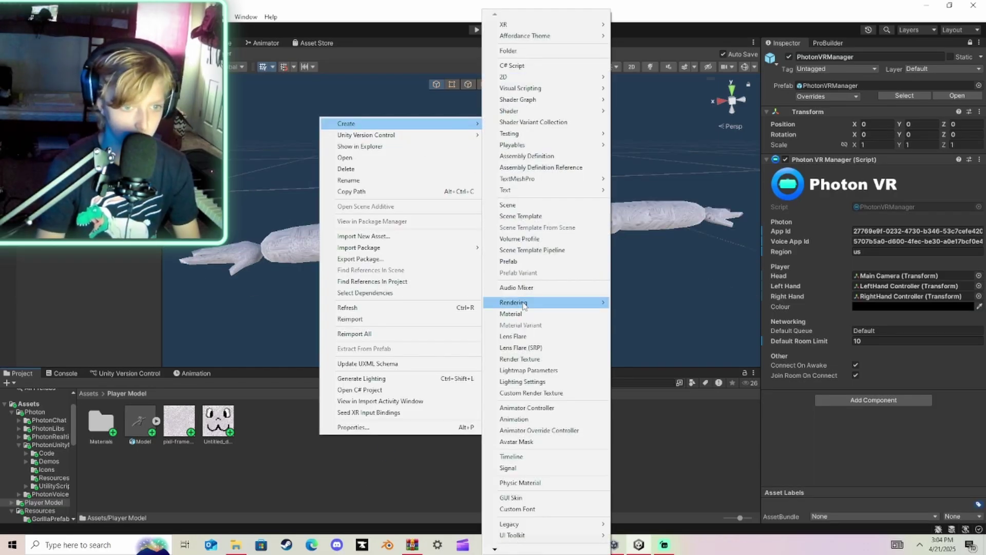
click(511, 313)
text(Face)
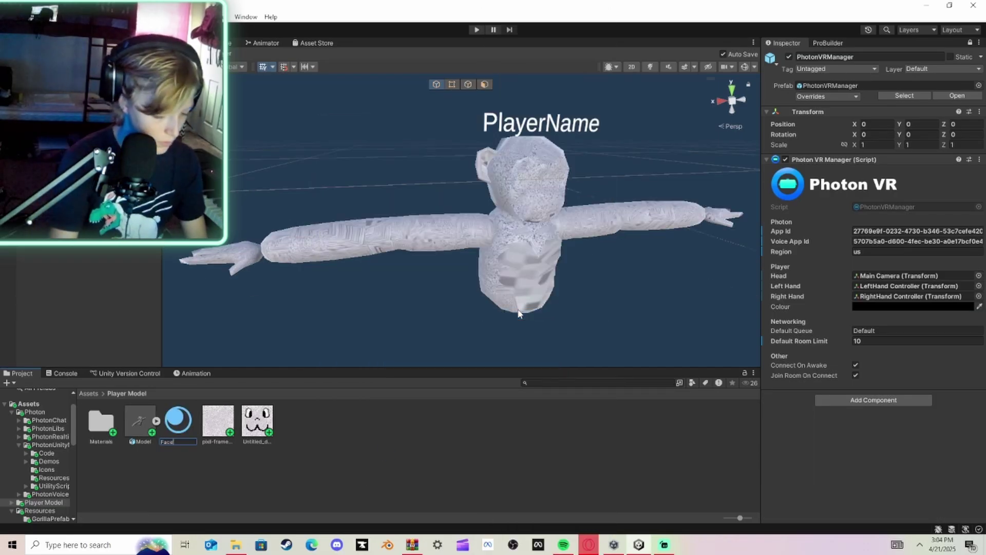
key(Return)
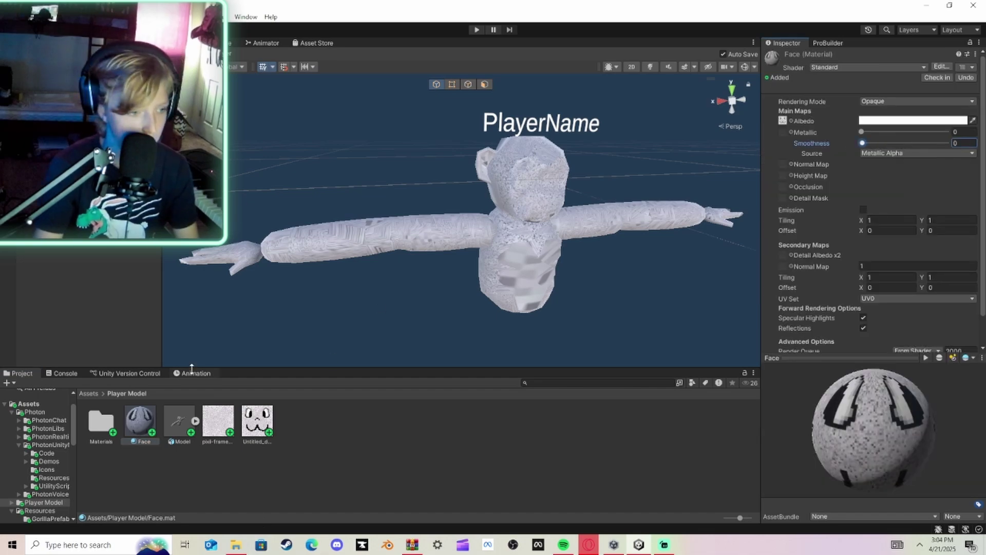
Apply the Face material to the front of the model's head and select the Model object.
drag(165, 413, 531, 182)
key(w)
right_drag(624, 229, 626, 196)
key(s)
key(w)
key(a)
key(w)
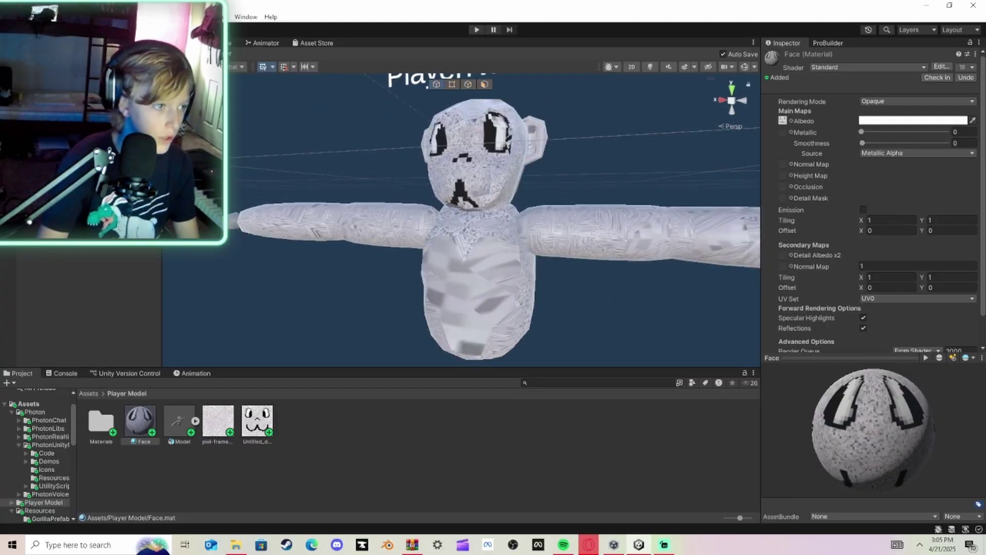
click(47, 93)
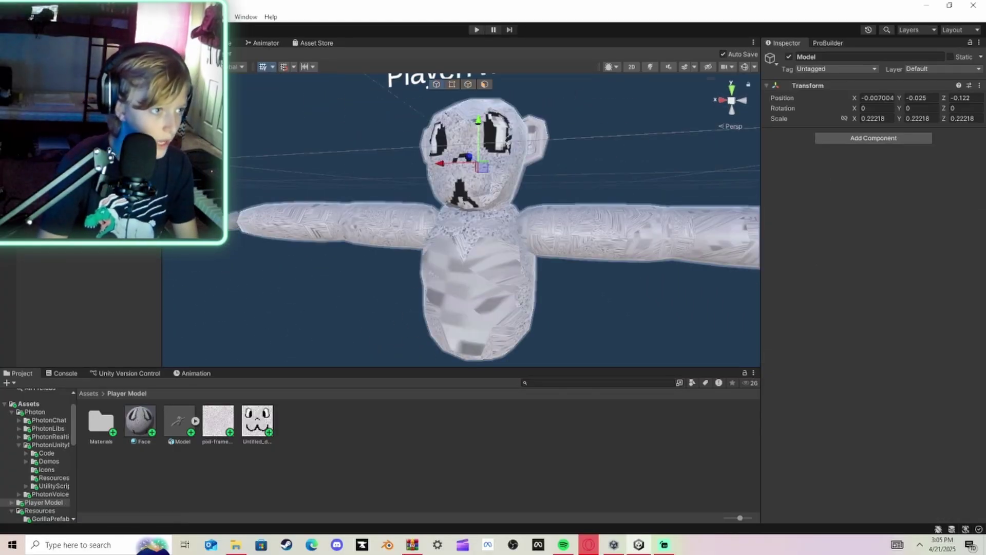
right_drag(208, 175, 191, 157)
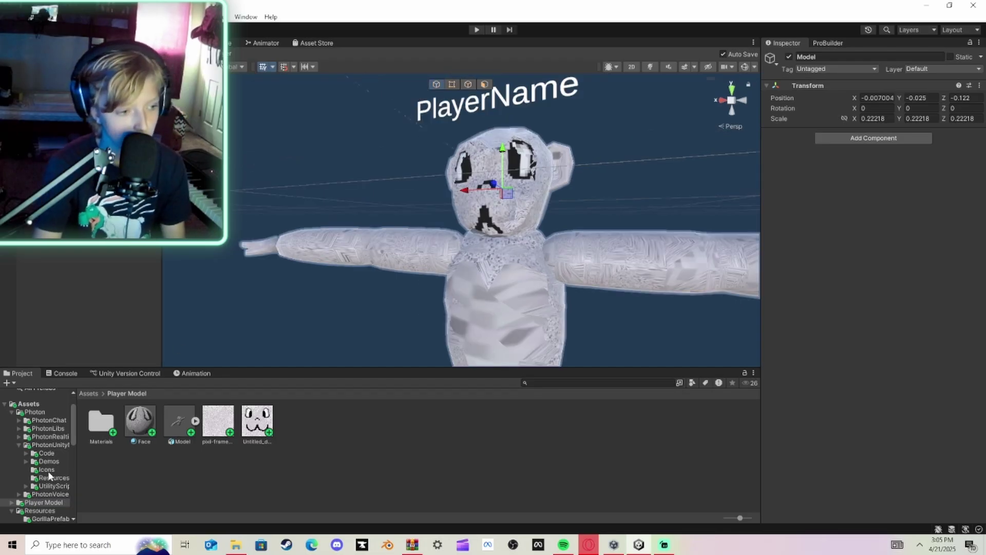
Import FastIKFabric.cs from Downloads into the project's Assets, move it into the Scripts folder and open that folder.
click(29, 405)
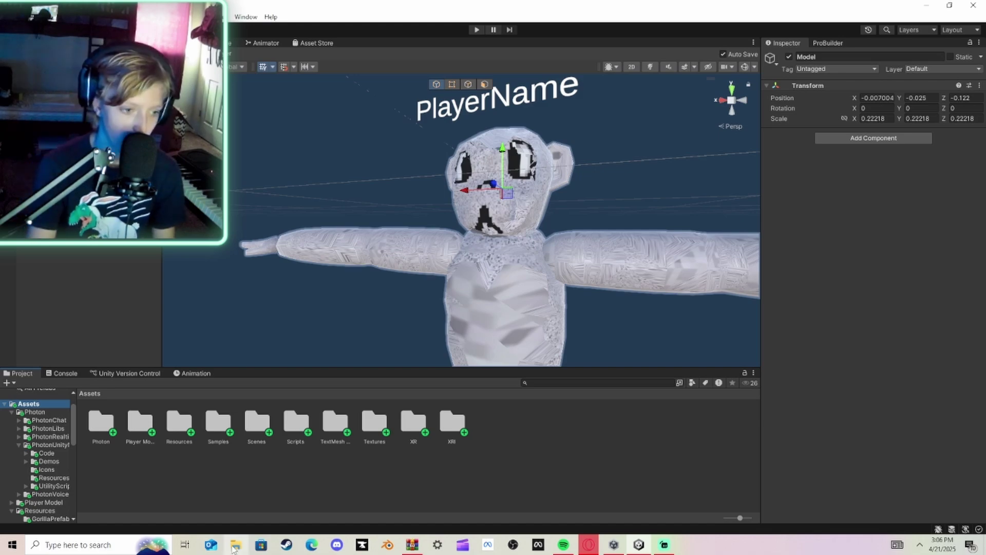
key(super+e)
click(310, 143)
drag(406, 150, 219, 480)
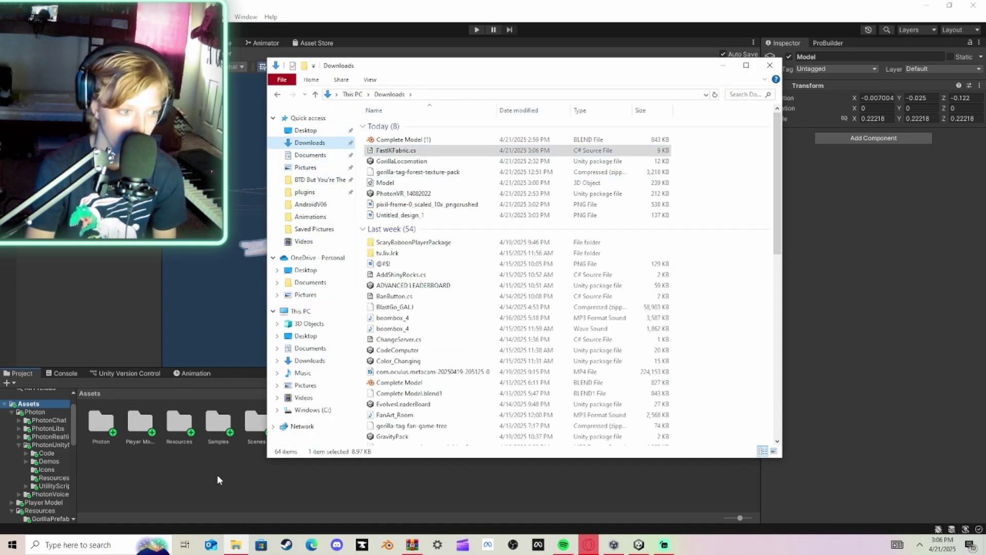
click(724, 66)
drag(492, 424, 303, 441)
double_click(296, 424)
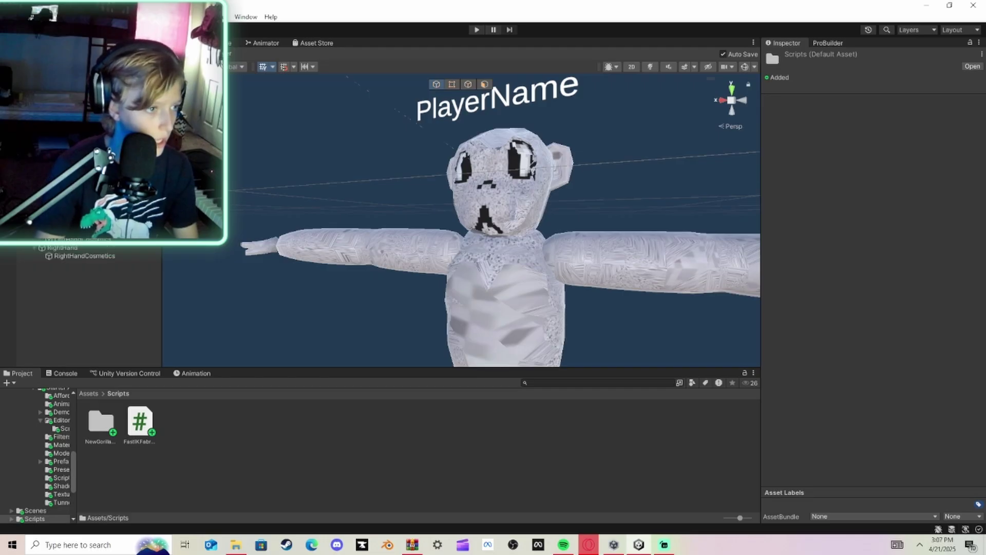
Expand the model's arm bones and add the FastIKFabric script to both Hand.R and Hand.L.
click(56, 149)
click(63, 158)
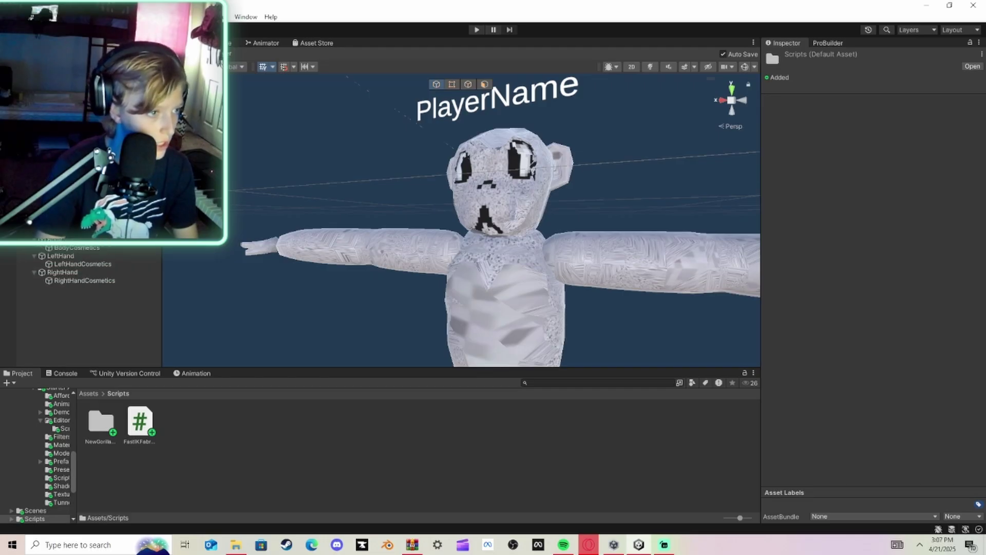
click(88, 165)
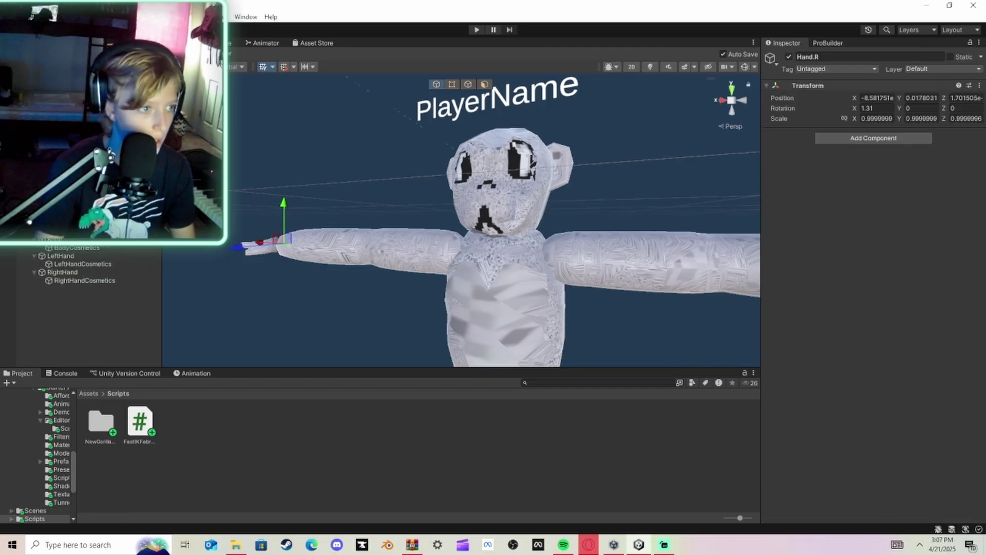
ctrl+click(87, 140)
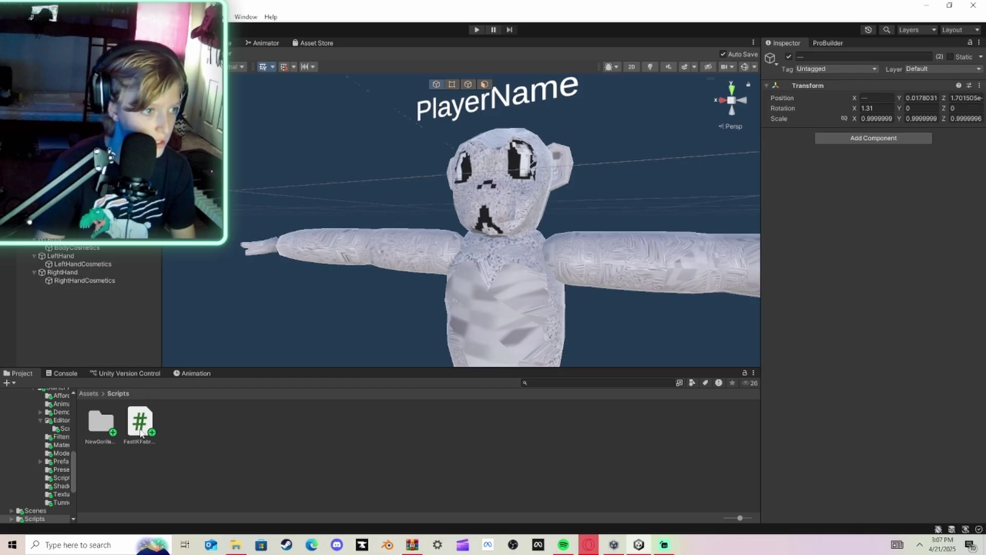
drag(141, 435, 855, 262)
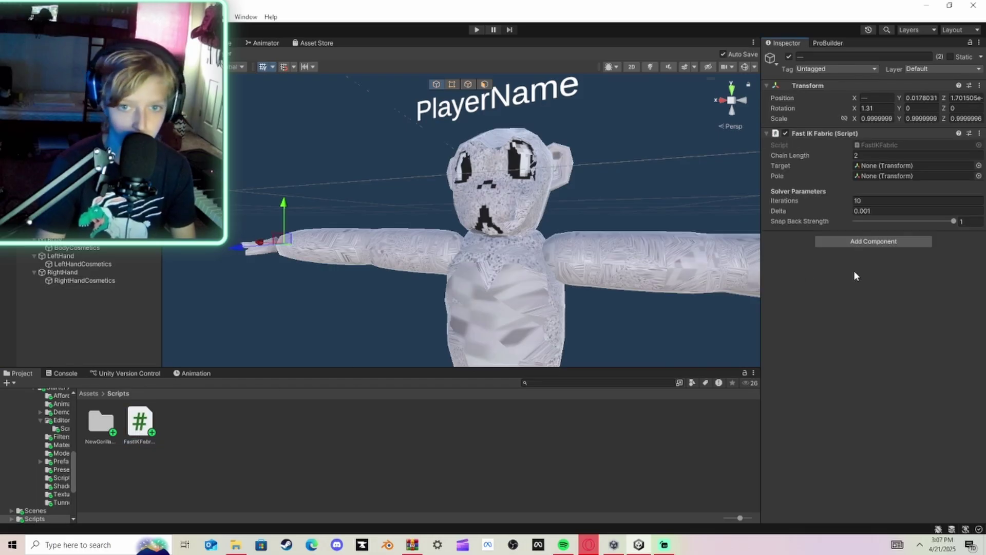
On Hand.R's Fast IK Fabric component, assign Upperarm.R as the Pole and RightHand as the Target.
click(87, 166)
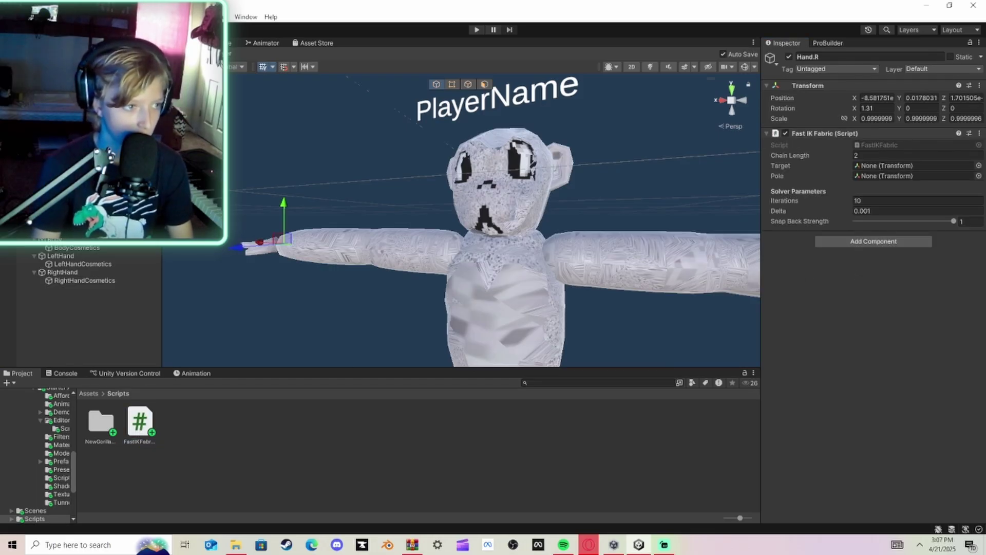
click(876, 167)
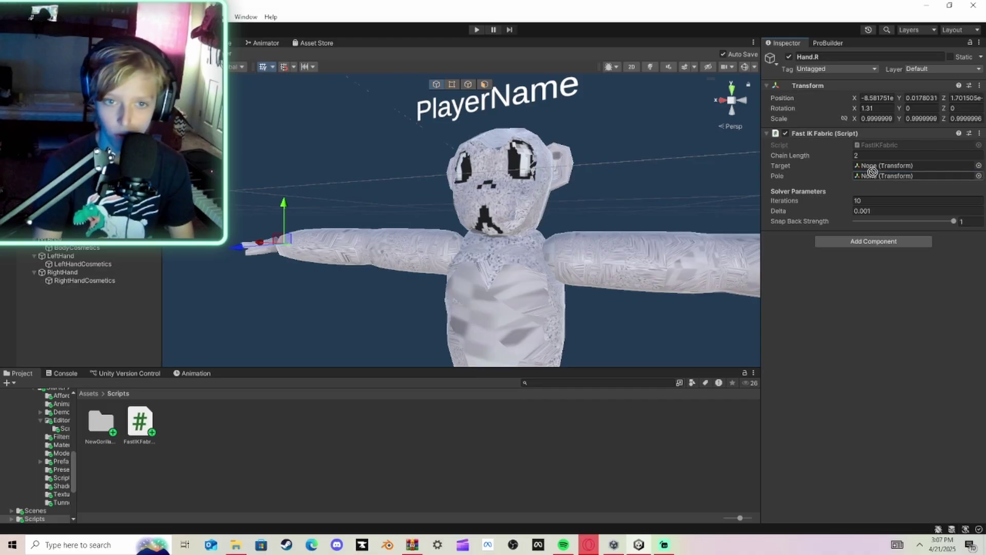
drag(876, 171, 876, 176)
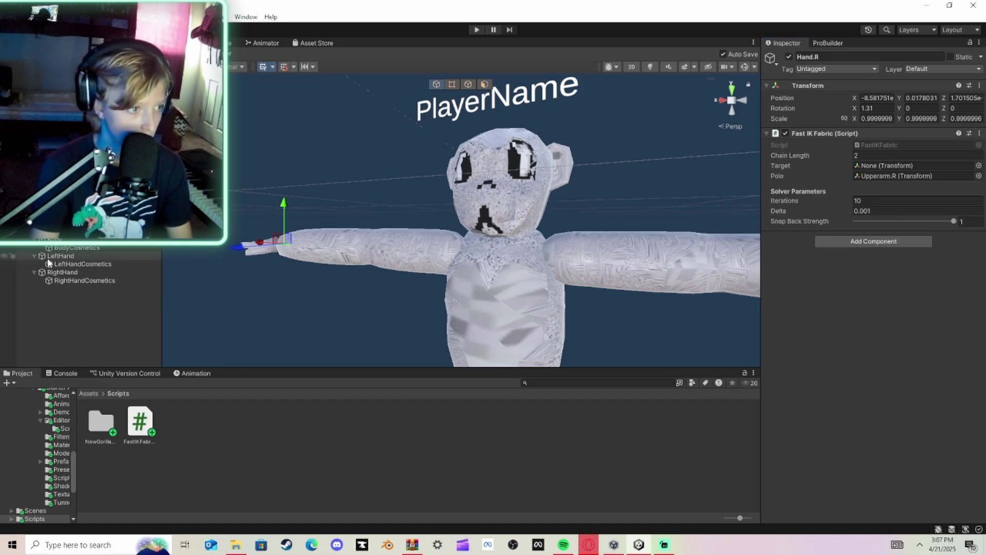
drag(79, 274, 255, 265)
drag(887, 182, 892, 187)
On Hand.L's Fast IK Fabric component, assign Upperarm.L as the Target and LeftHand as the Pole.
click(87, 165)
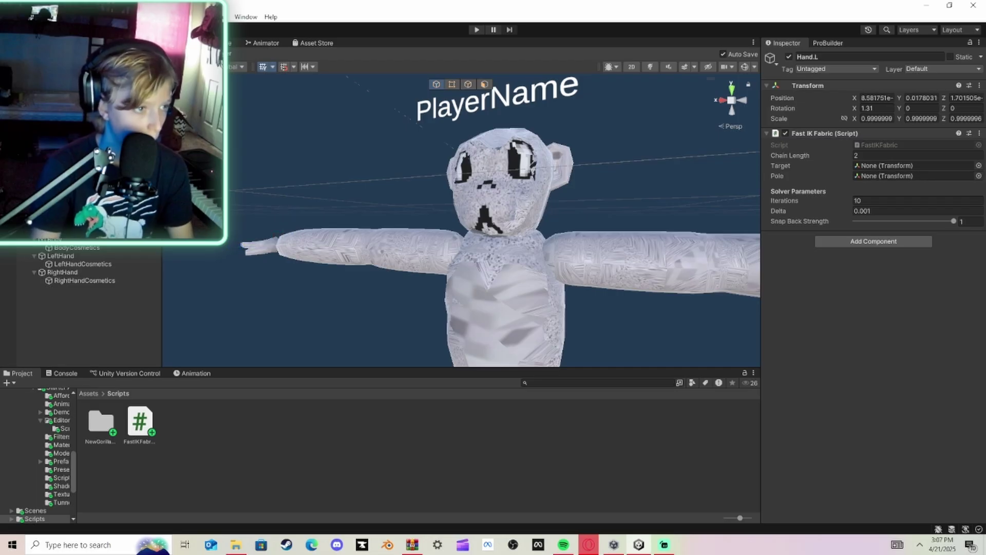
drag(787, 186, 875, 166)
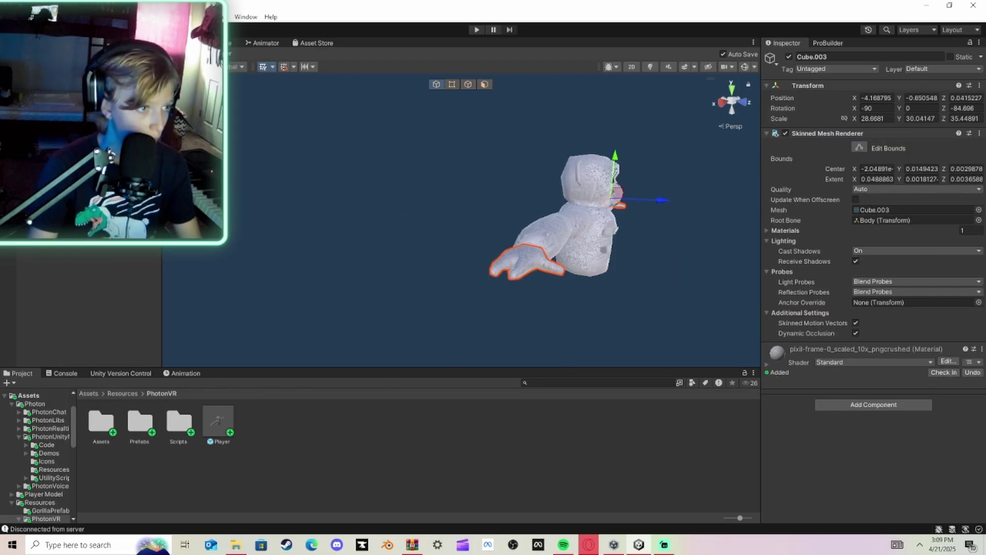
Select Hand.L and Hand.R together and rotate both hand bones to about 6.8 degrees around X.
click(77, 165)
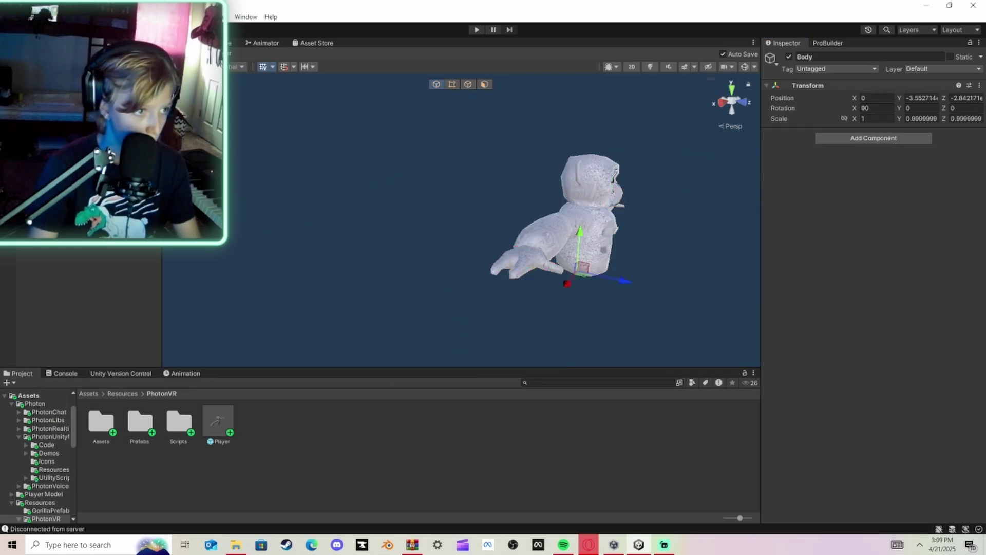
click(82, 164)
right_drag(451, 208, 467, 213)
shift+click(82, 189)
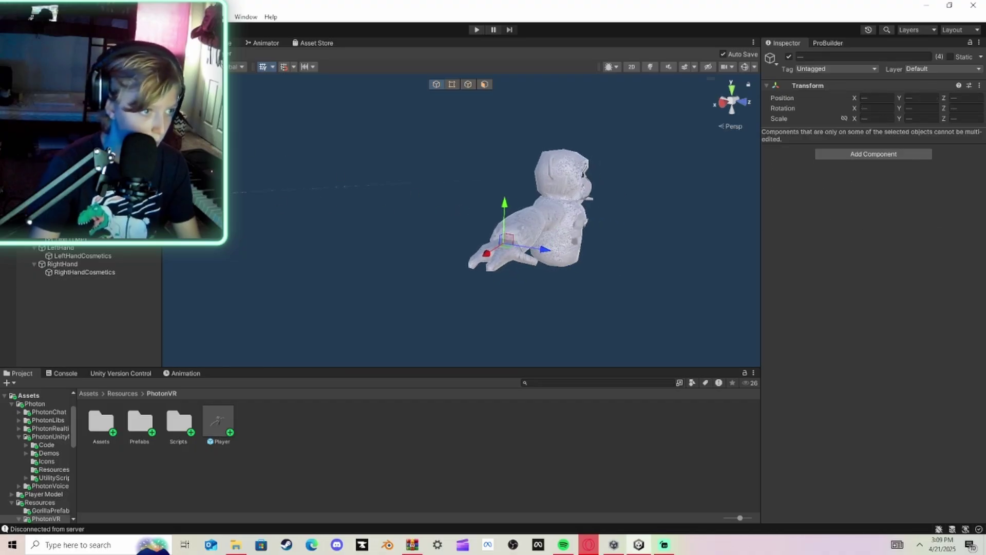
click(82, 189)
ctrl+click(82, 164)
right_drag(324, 210, 401, 221)
key(e)
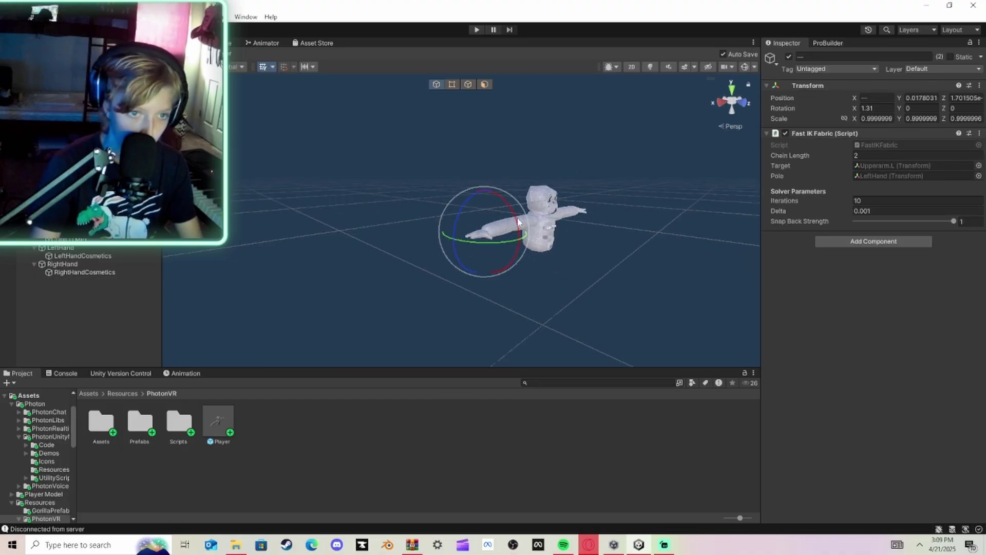
drag(519, 224, 517, 236)
right_drag(507, 234, 412, 233)
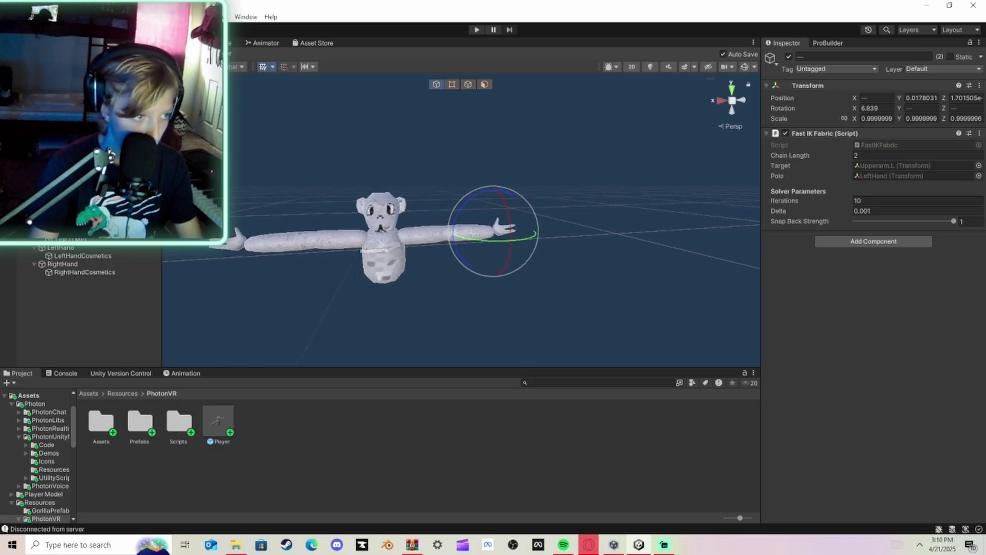
Try to add an XR Origin component to Gorilla Rig alongside its deprecated XR Rig component.
click(82, 164)
drag(234, 246, 248, 249)
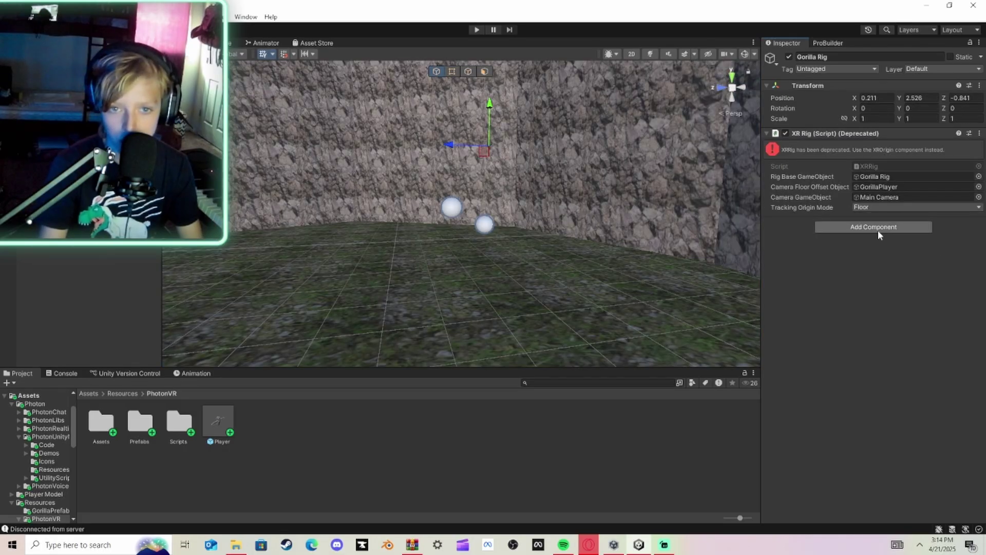
click(878, 231)
text(Xr)
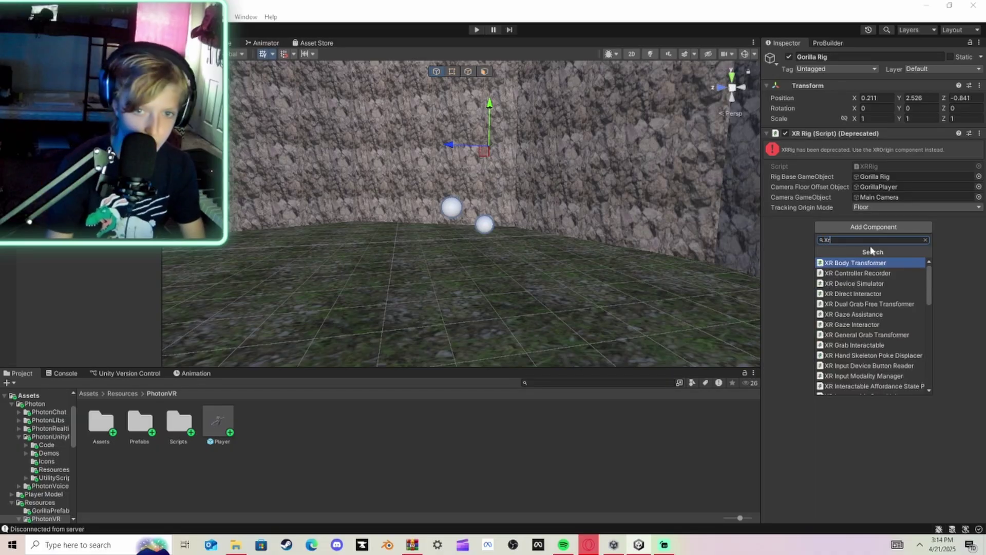
text(or)
click(840, 263)
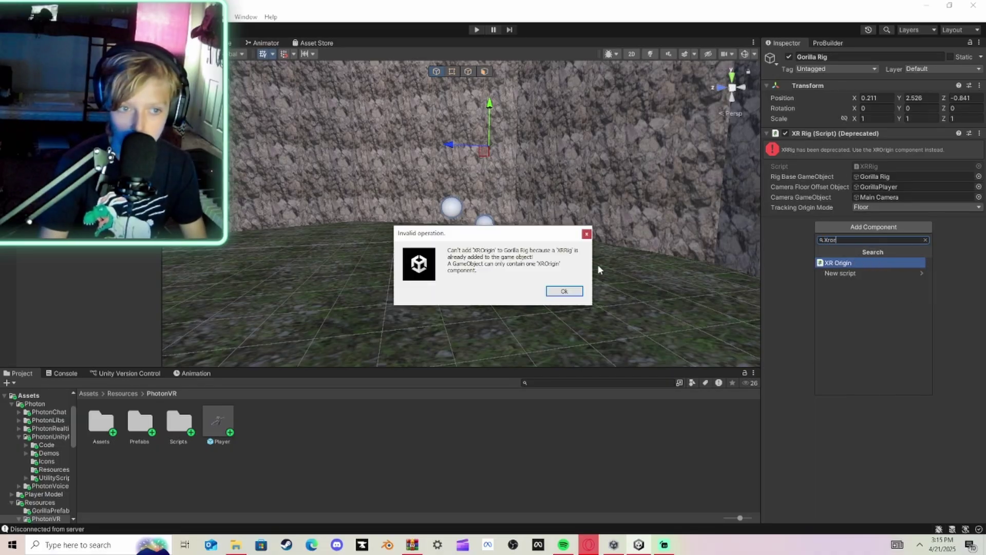
click(586, 234)
Remove the deprecated XR Rig component from Gorilla Rig and add XR Origin in its place.
click(979, 133)
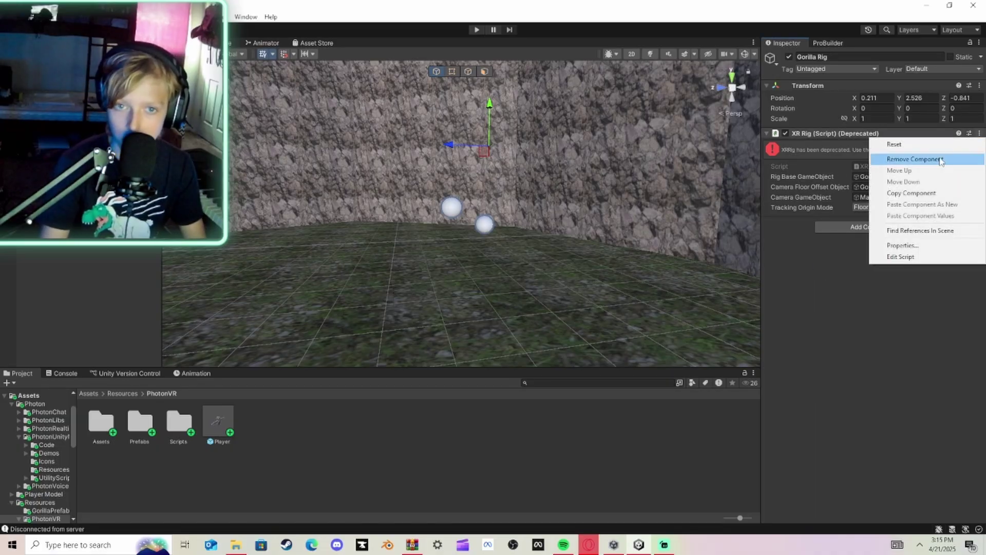
click(919, 160)
click(868, 138)
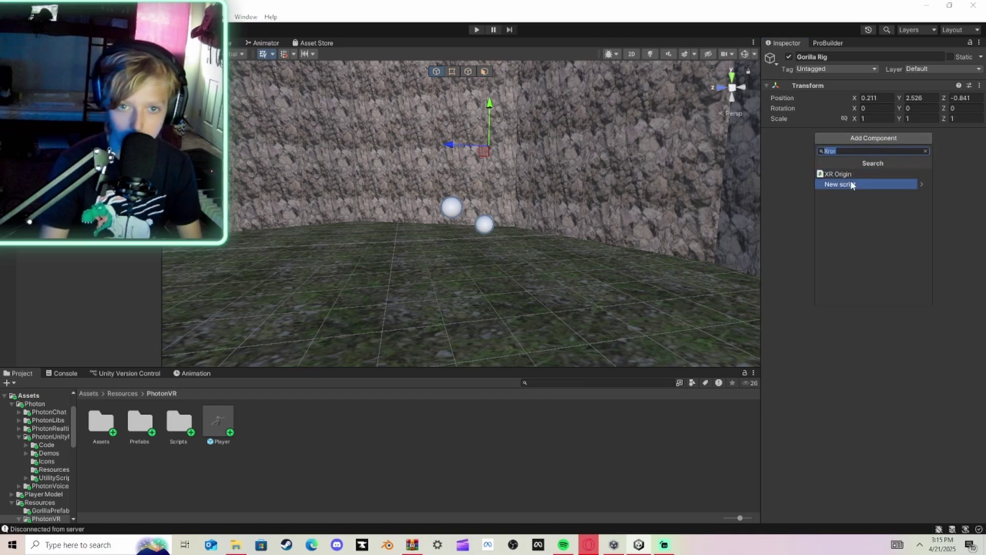
click(844, 174)
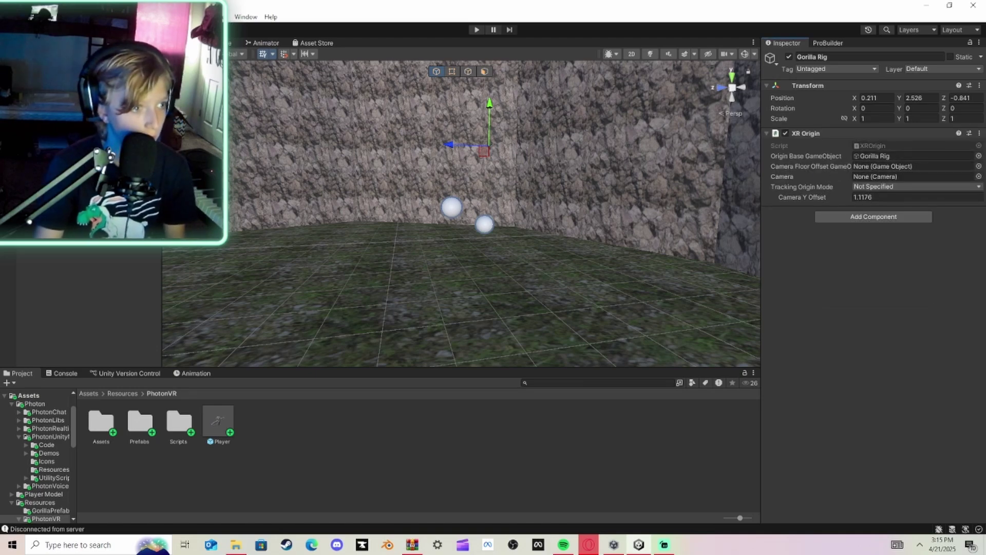
On the XR Origin component, assign Main Camera as the Camera Floor Offset GameObject and Camera, with Tracking Origin Mode set to Floor.
drag(732, 151, 884, 167)
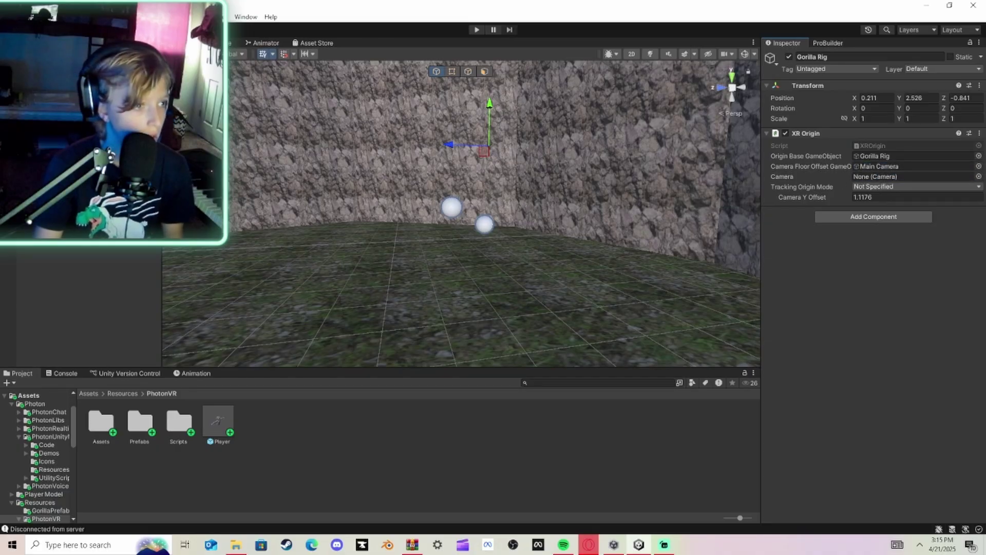
drag(885, 180, 886, 182)
click(889, 187)
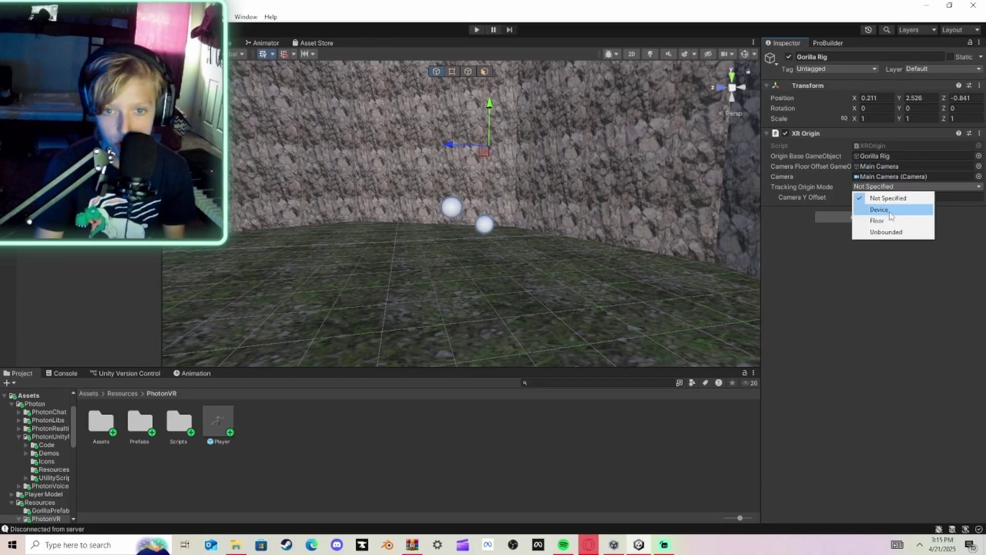
click(886, 222)
Play the scene and lower the LeftHand Controller and the raised right hand toward the ground to test the arms' inverse kinematics.
click(472, 30)
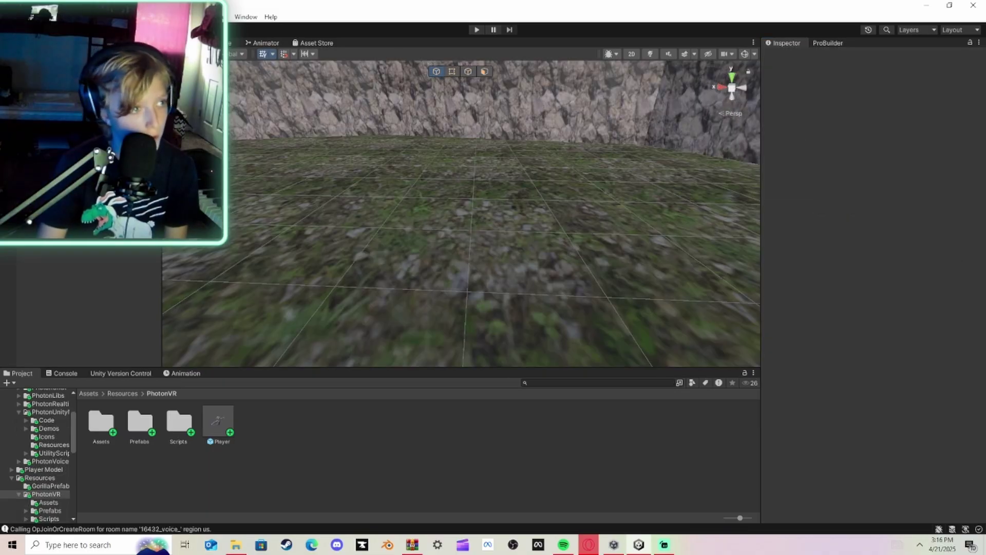
click(477, 30)
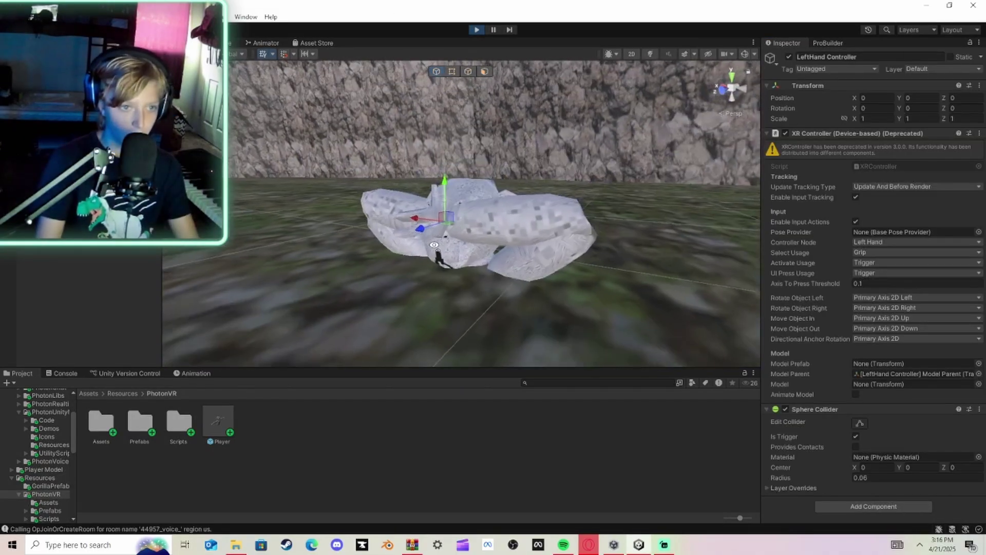
right_drag(434, 245, 435, 240)
drag(446, 189, 432, 325)
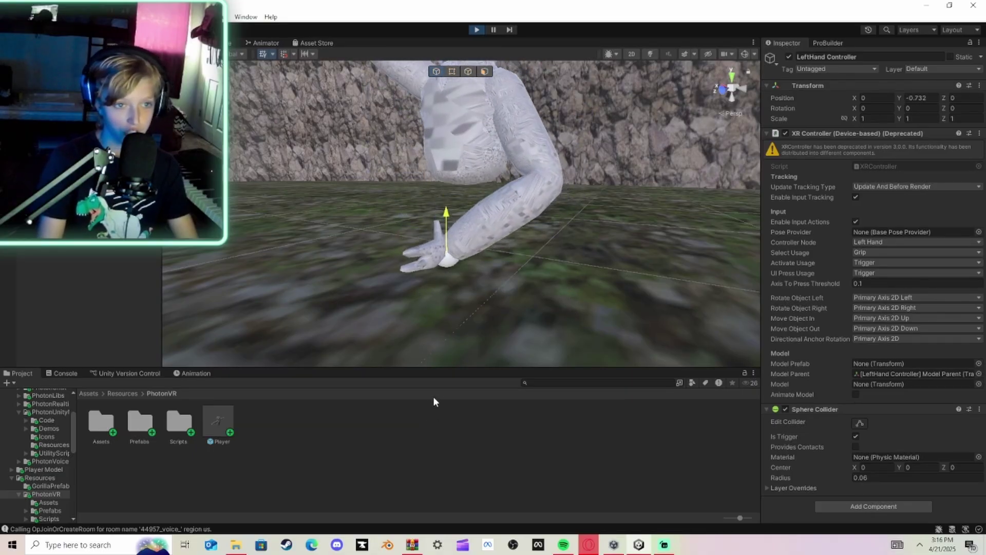
drag(433, 396, 433, 421)
key(s)
right_drag(437, 329, 492, 289)
drag(402, 234, 404, 211)
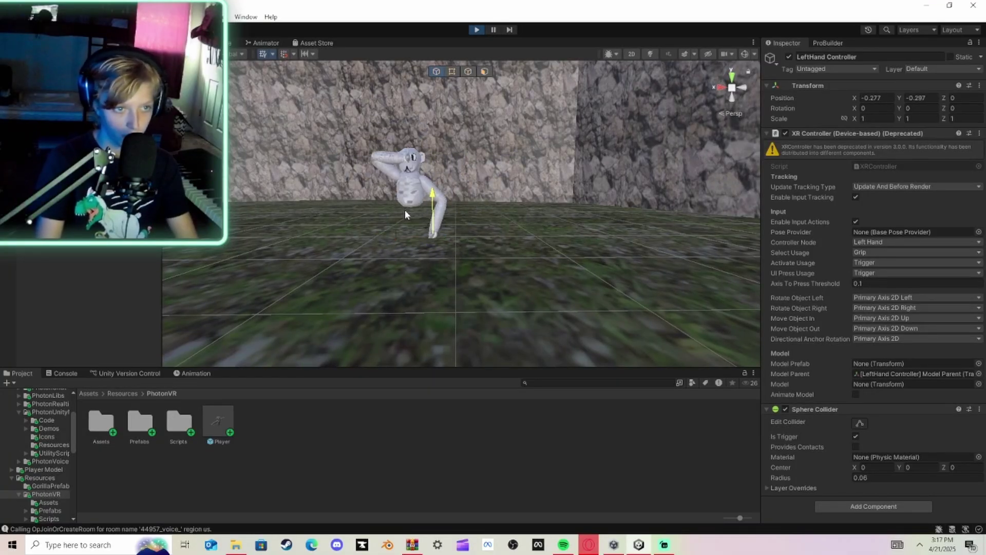
drag(363, 159, 316, 159)
drag(354, 132, 355, 212)
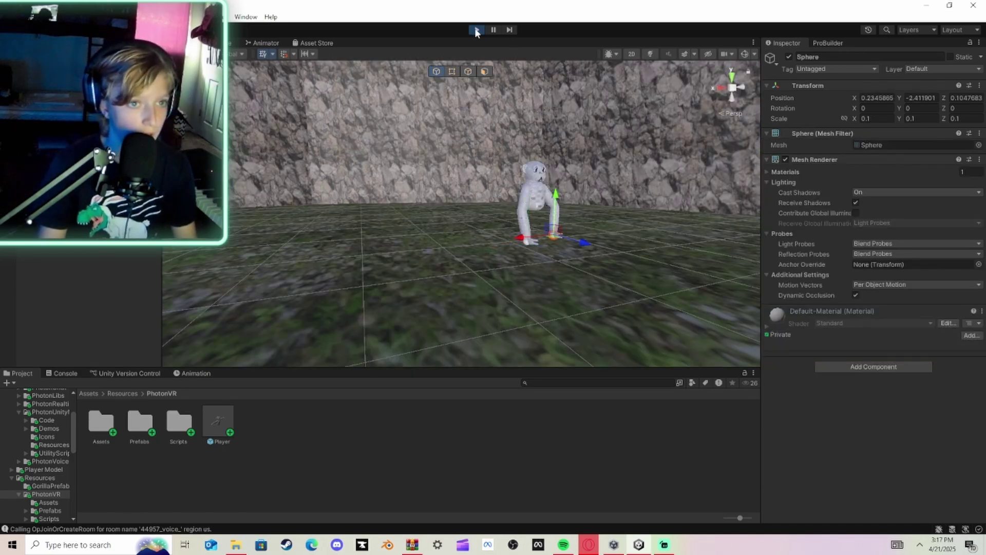
Stop the playtest and turn off the Mesh Renderer on both hand Sphere objects.
click(476, 30)
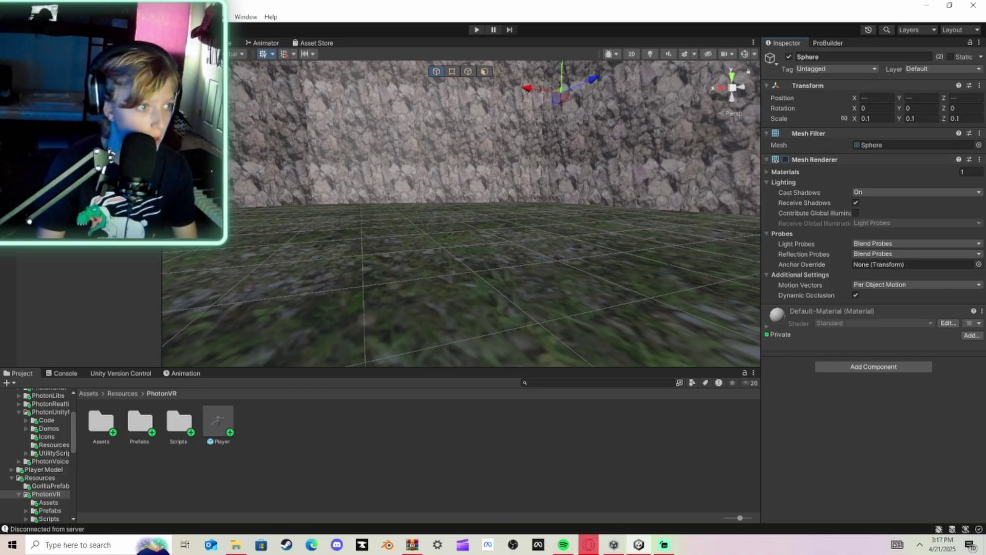
click(98, 216)
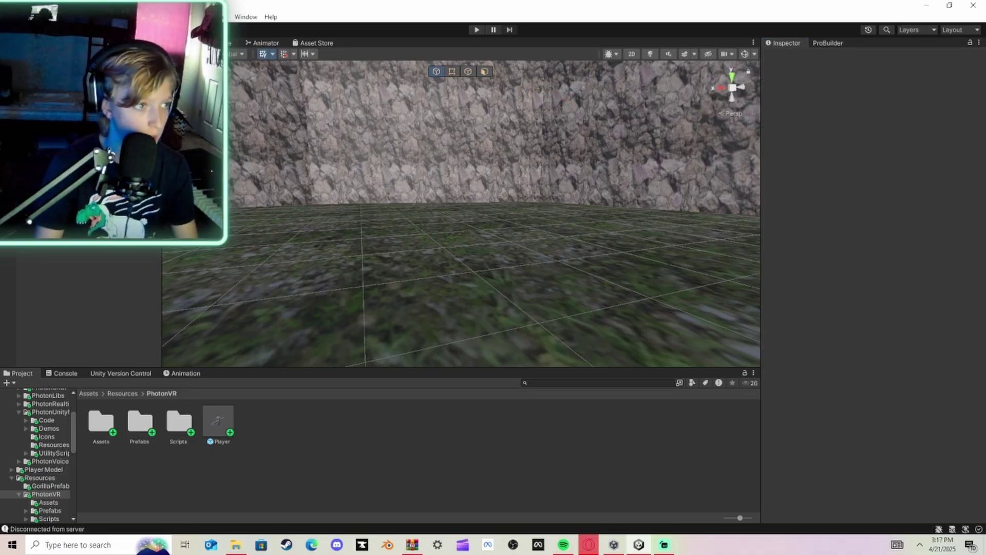
Open the Player prefab and inspect its Text (TMP) name label.
right_drag(245, 132, 544, 309)
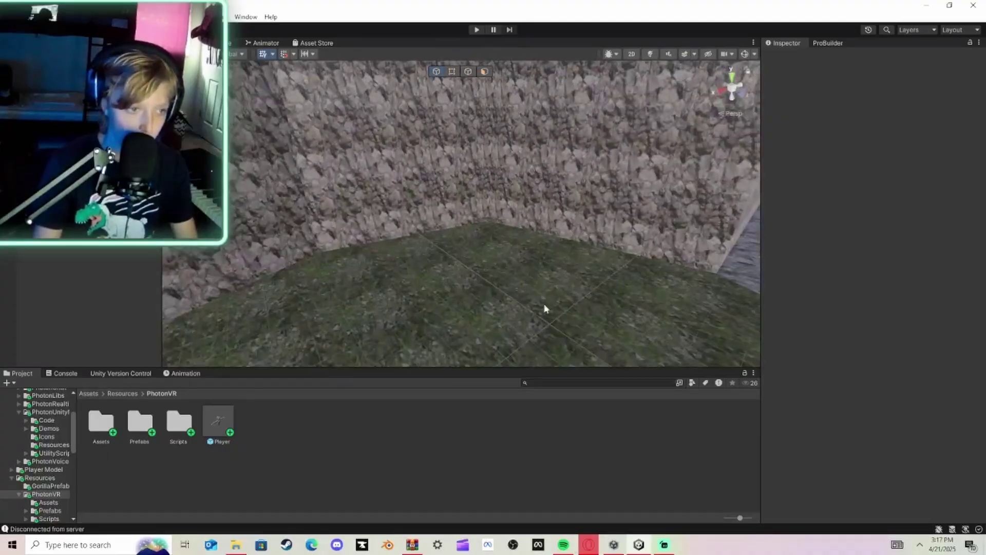
double_click(230, 416)
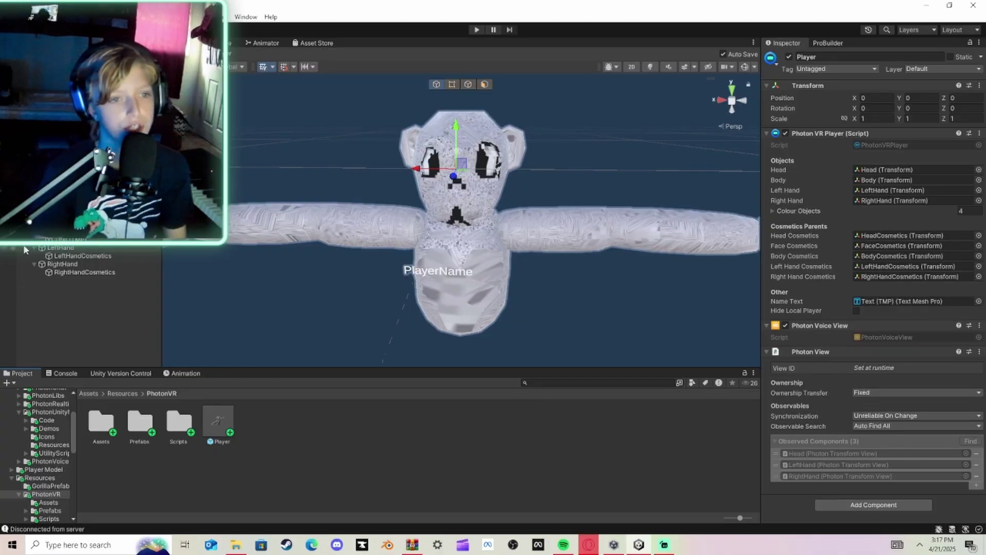
click(71, 240)
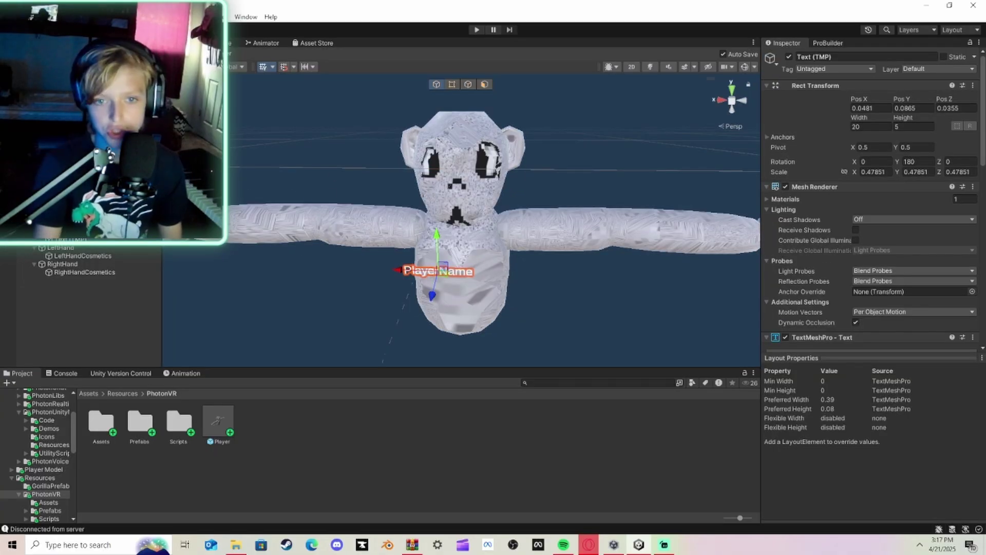
click(50, 75)
click(286, 315)
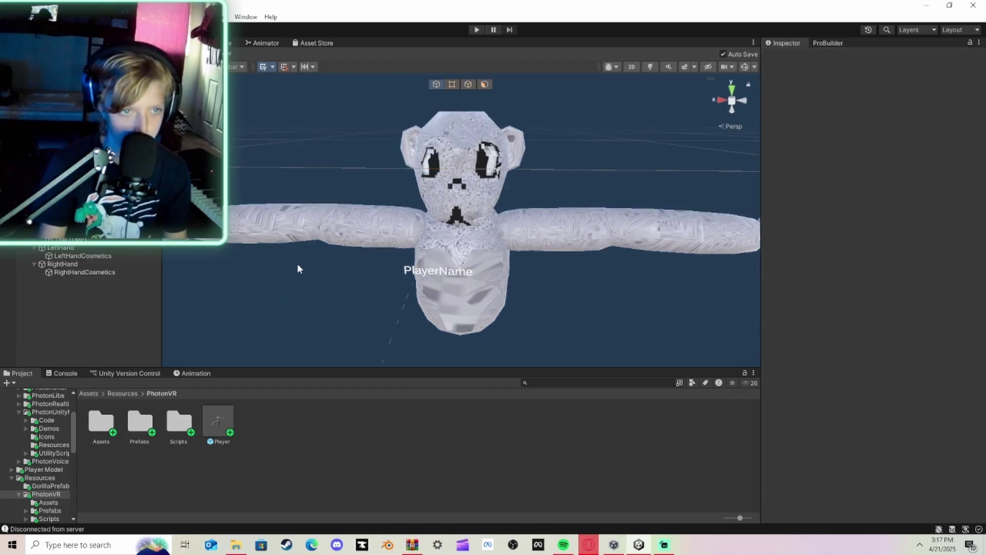